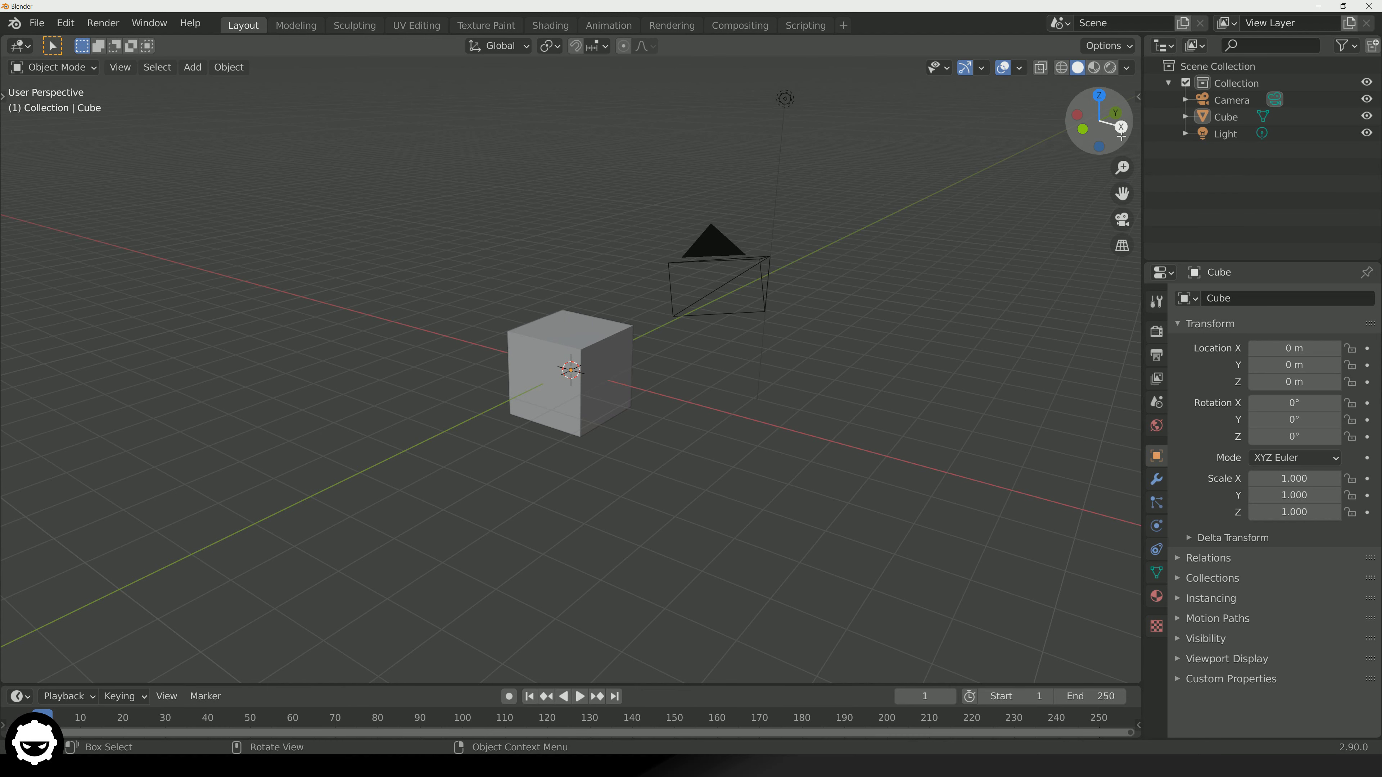
Go to front orthographic view, orbit, then toggle to orthographic and back to perspective
click(1081, 129)
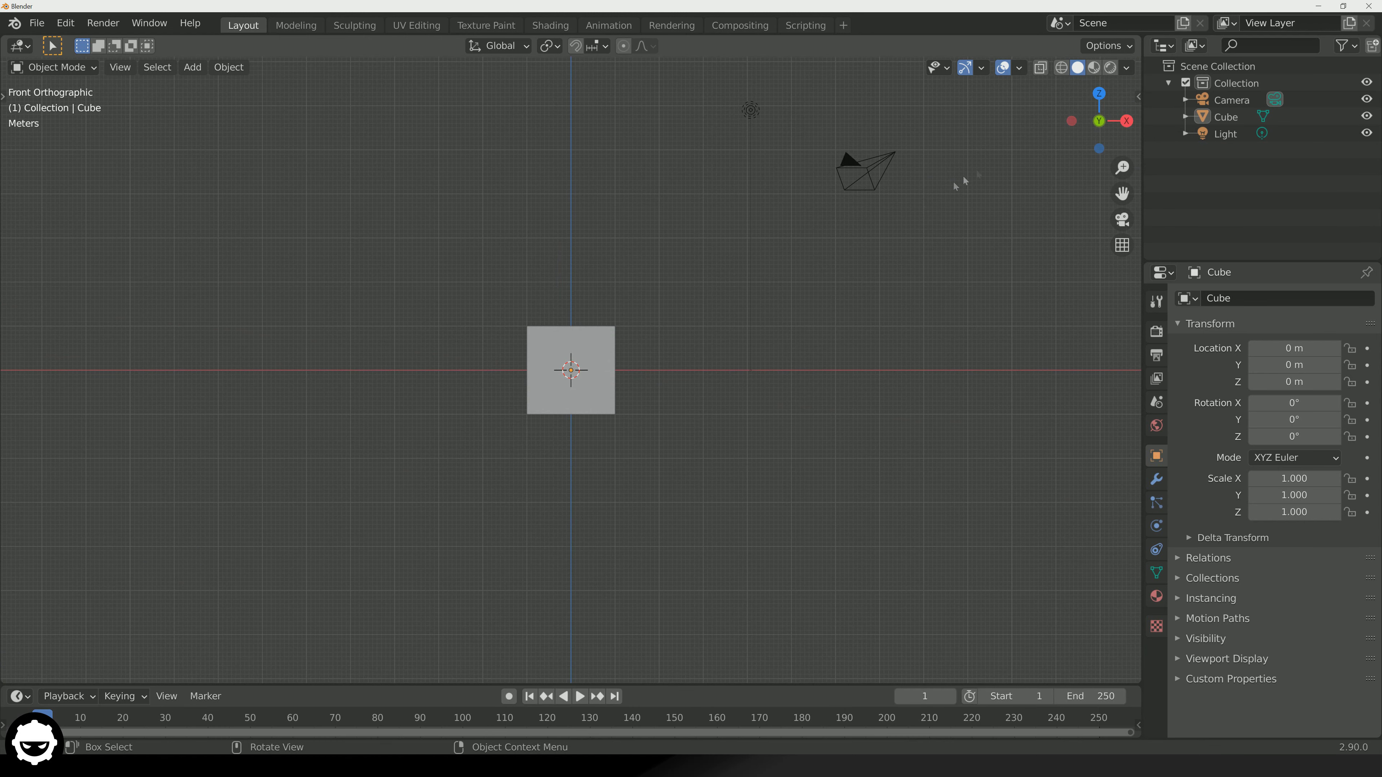
middle_drag(1008, 348, 1077, 267)
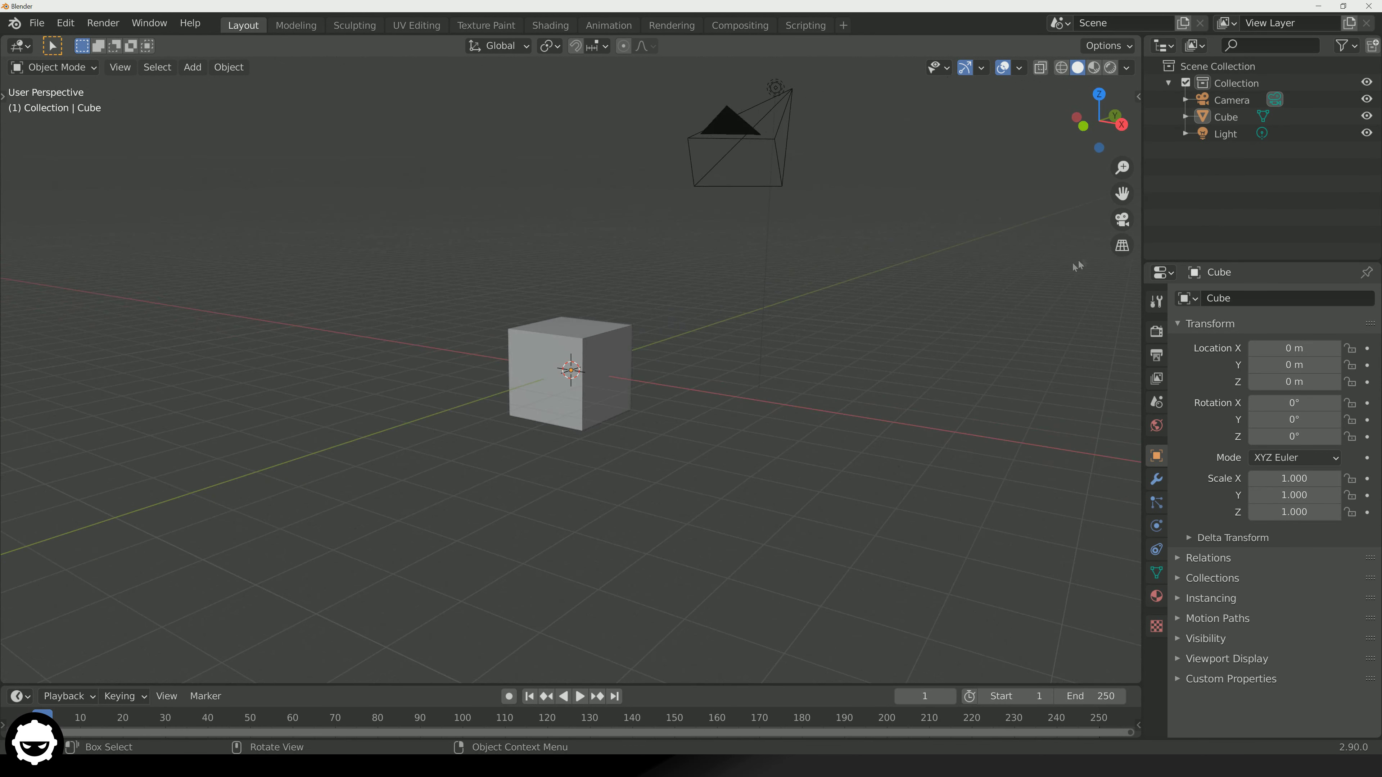
click(1126, 251)
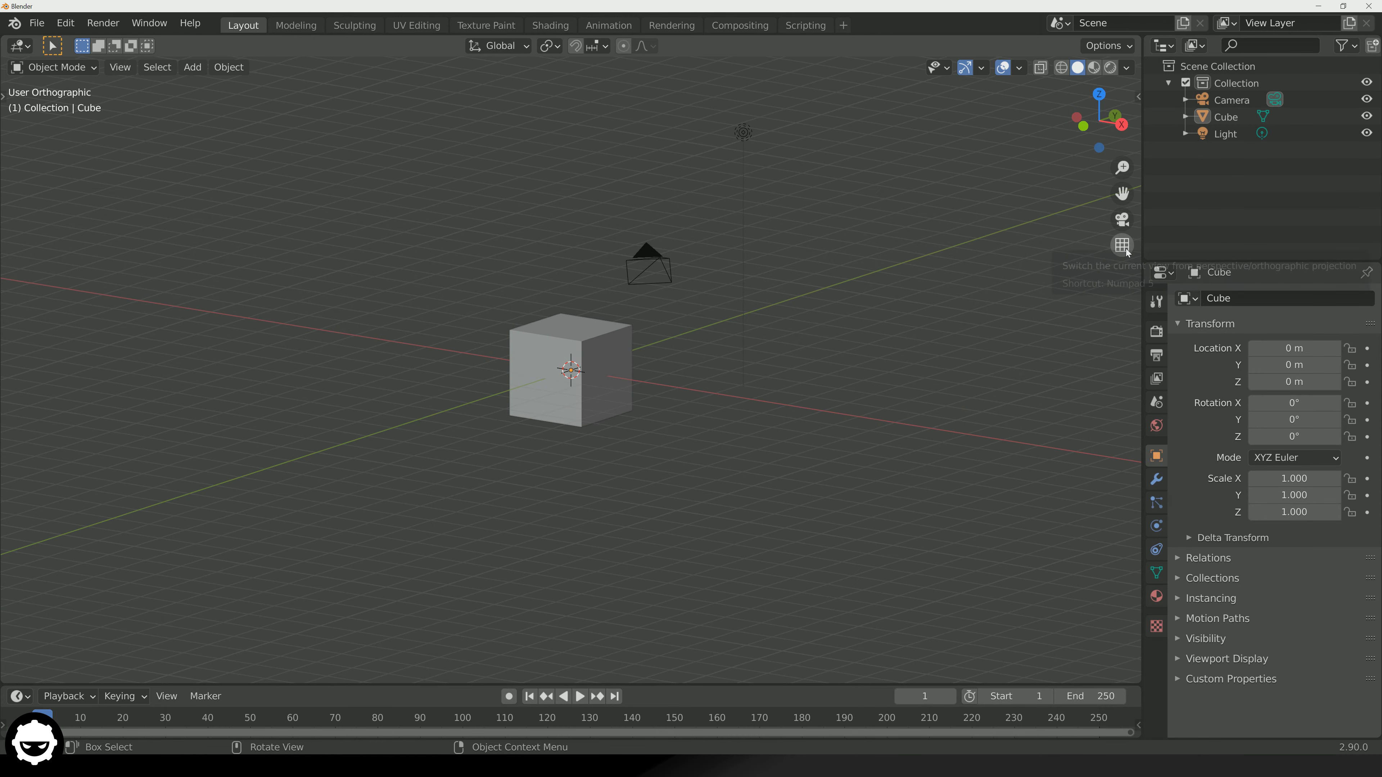
middle_drag(1125, 252, 1027, 259)
click(1121, 246)
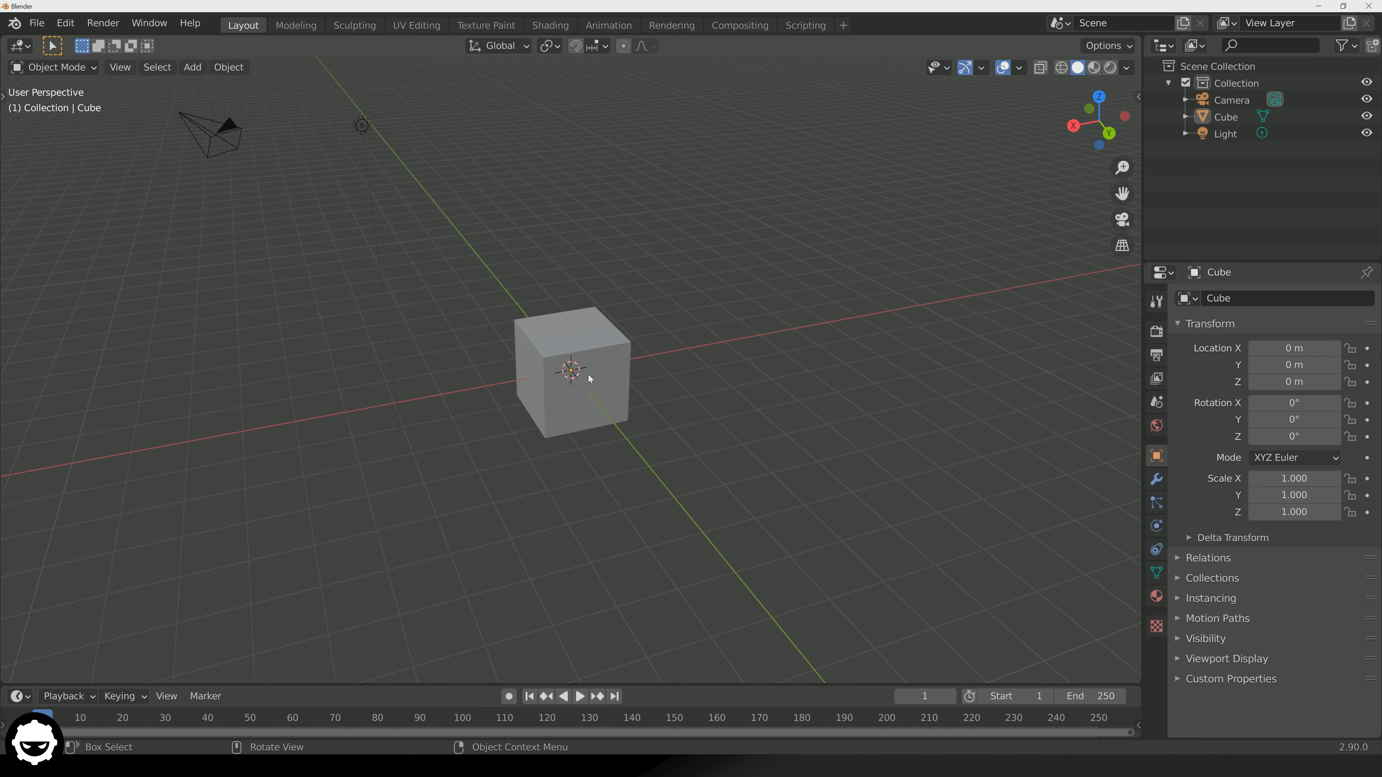
Zoom the view in and out with the mouse wheel and the magnifier gizmo
scroll(584, 387, up, 3)
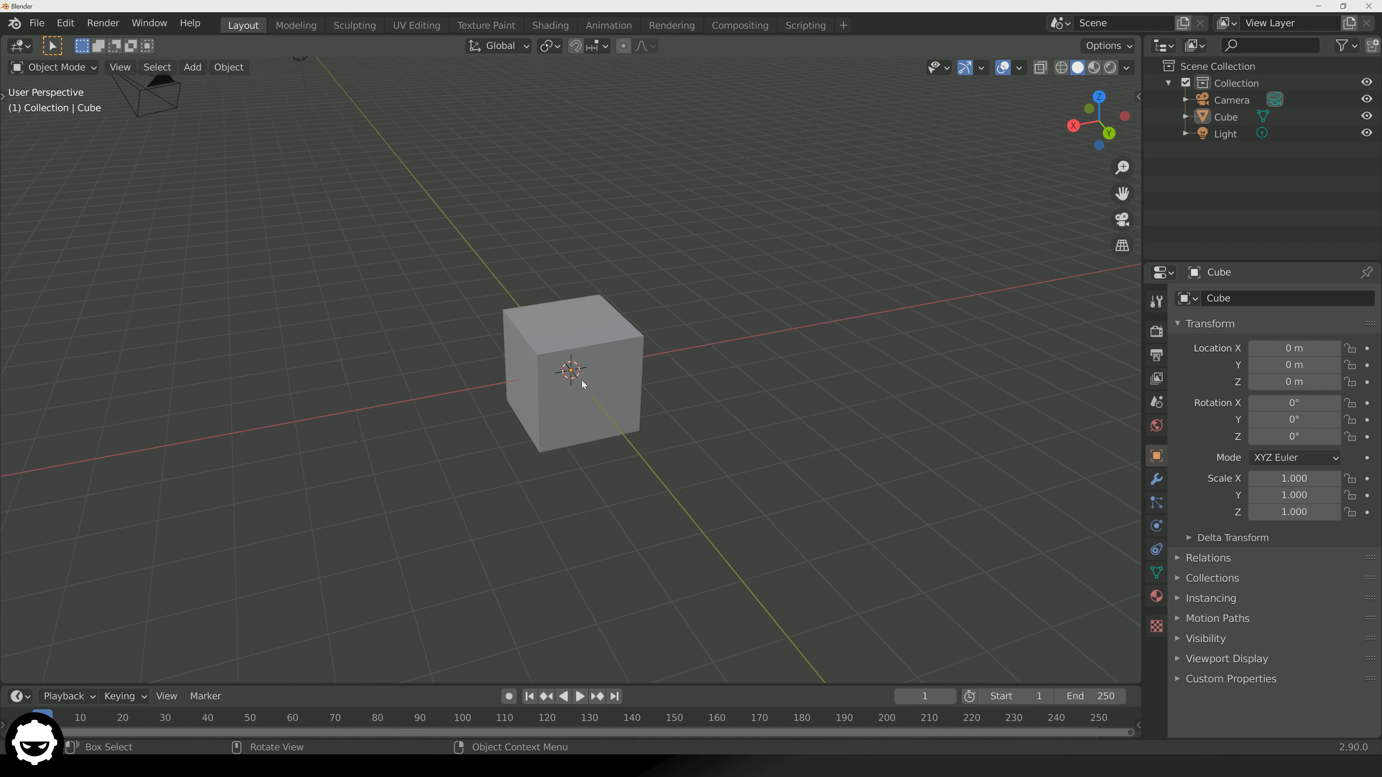
scroll(583, 384, down, 3)
scroll(582, 385, up, 7)
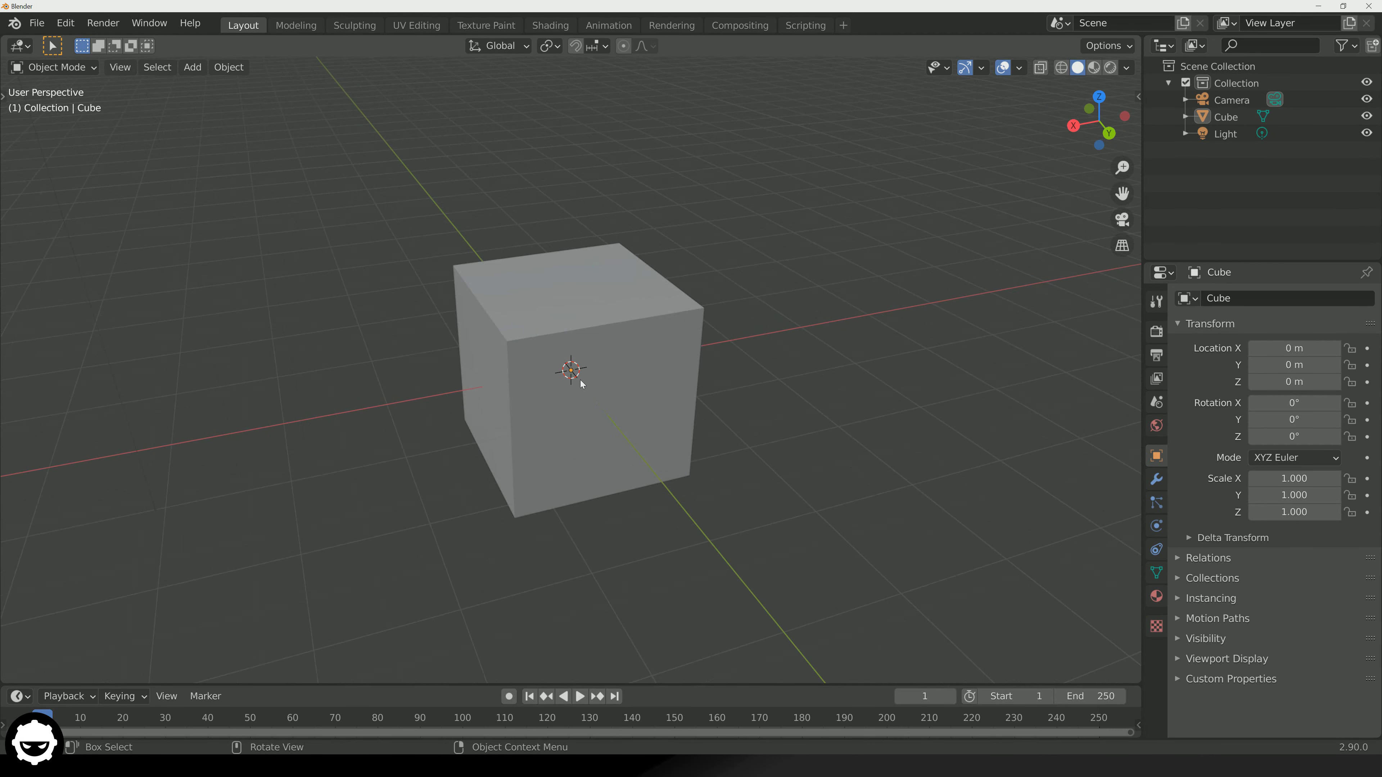
scroll(581, 385, down, 7)
scroll(579, 384, up, 2)
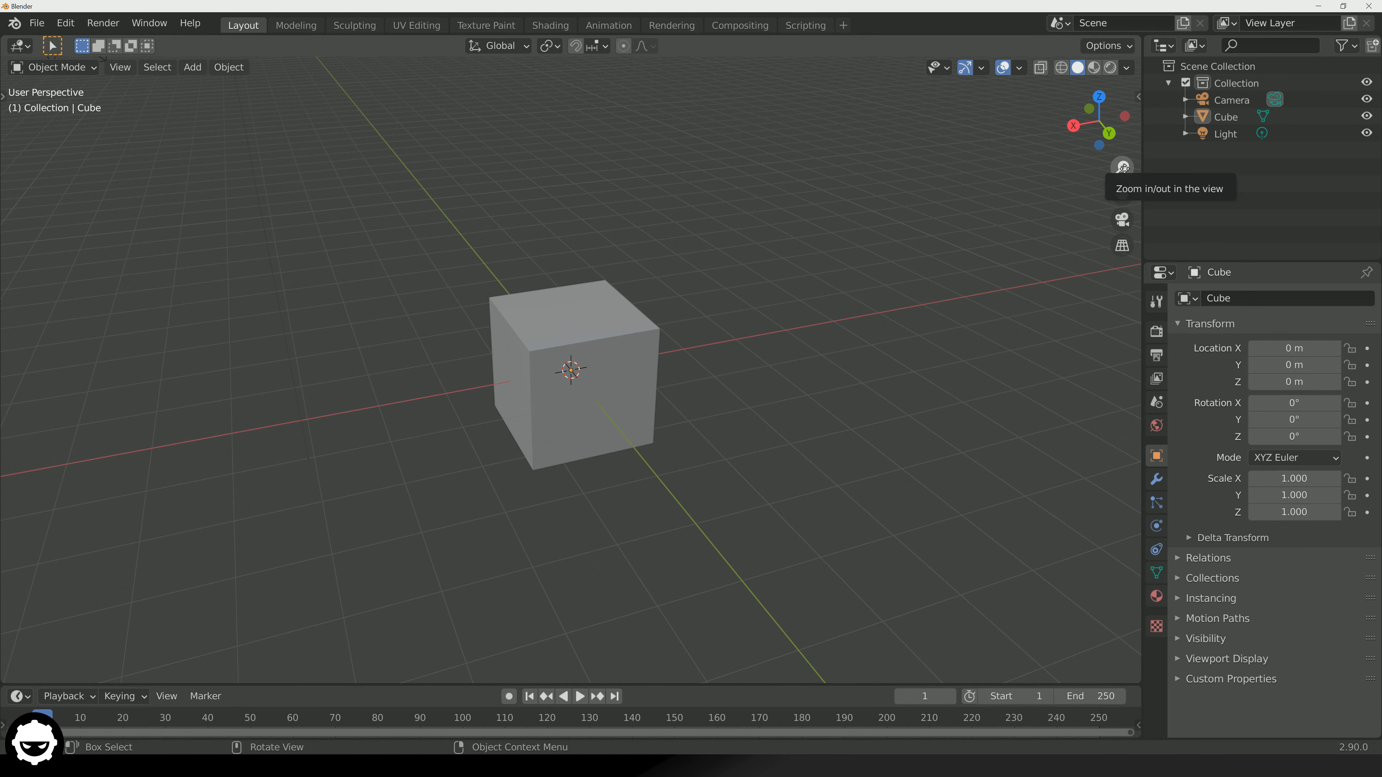
mouse_move(1122, 166)
mouse_down()
mouse_move(1123, 234)
mouse_move(1122, 169)
mouse_up()
Zoom in and out again, then orbit to see the small cube from another angle
scroll(885, 346, up, 3)
scroll(885, 346, down, 5)
scroll(884, 344, up, 4)
scroll(884, 344, down, 3)
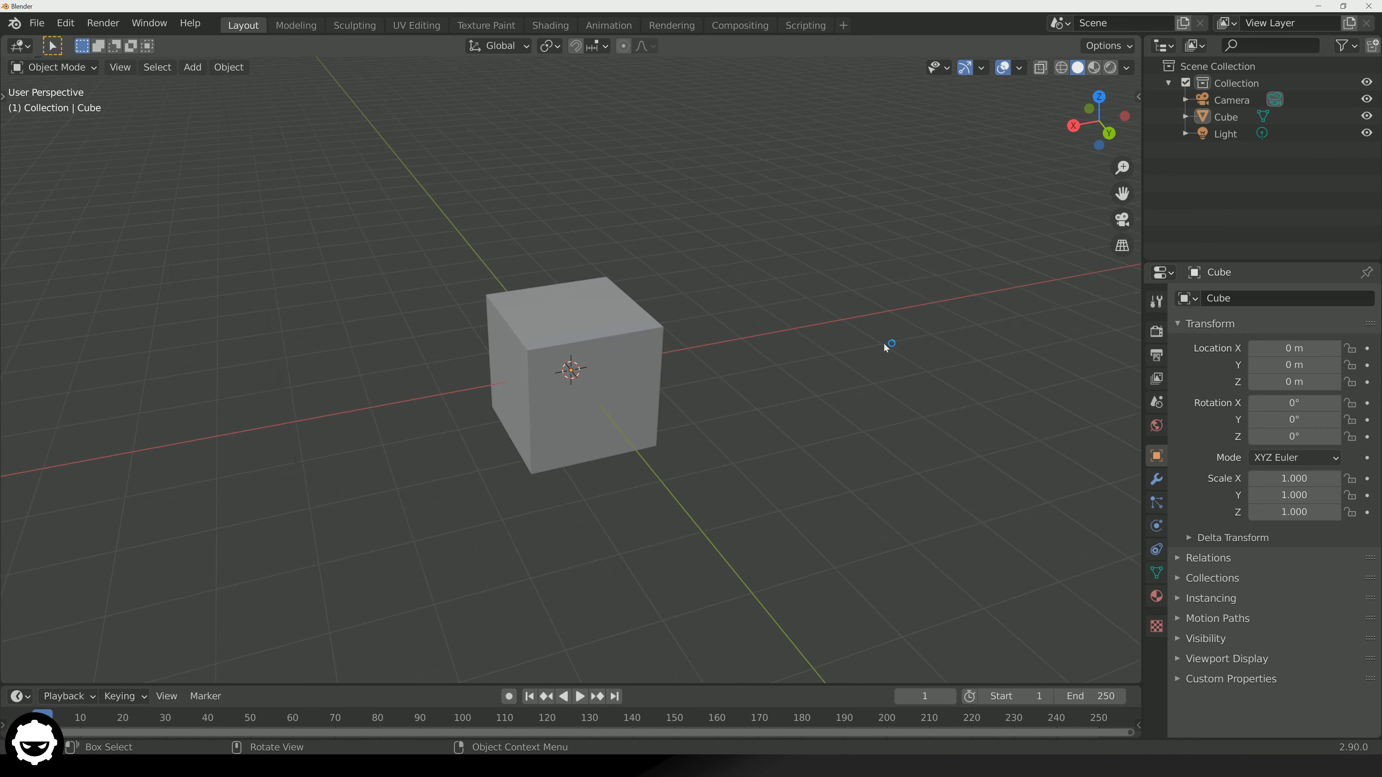
scroll(882, 343, up, 3)
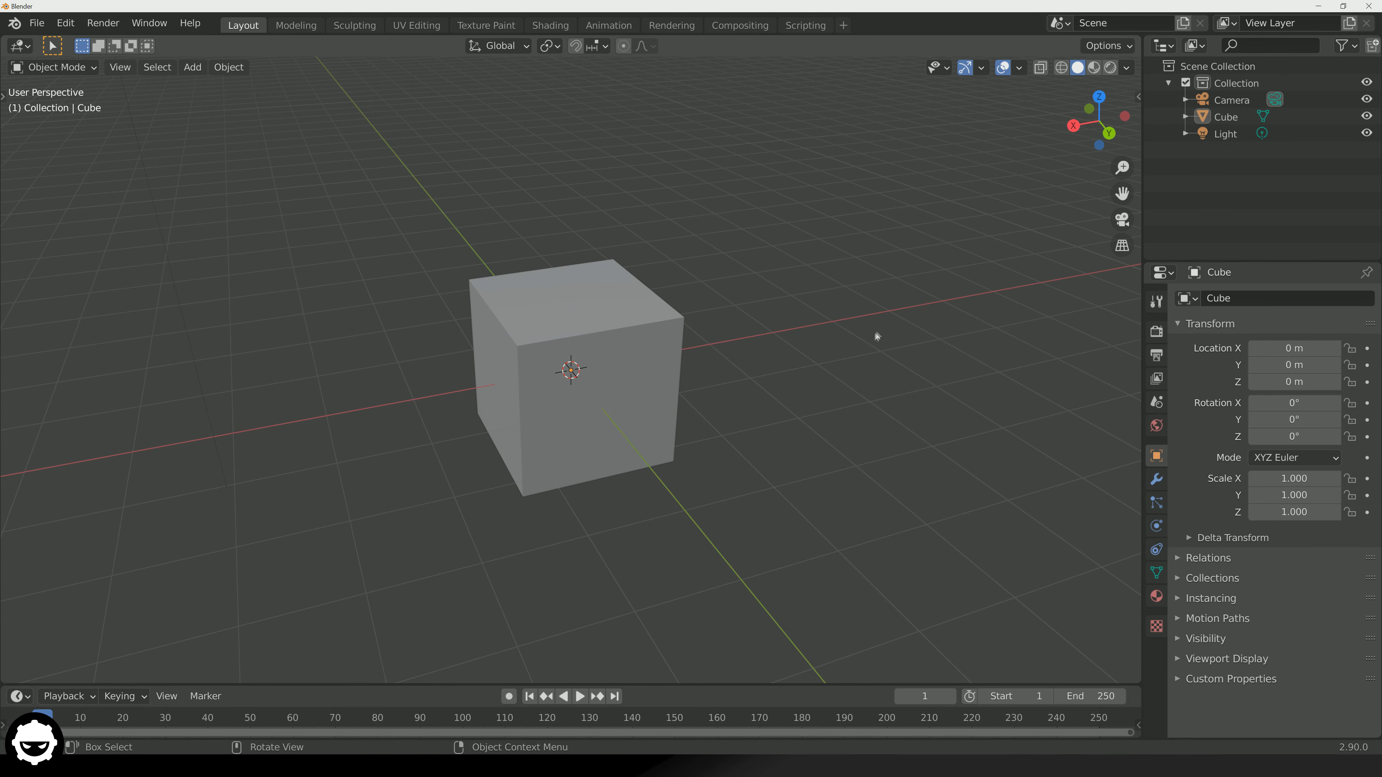
middle_drag(882, 327, 814, 340)
scroll(703, 404, down, 3)
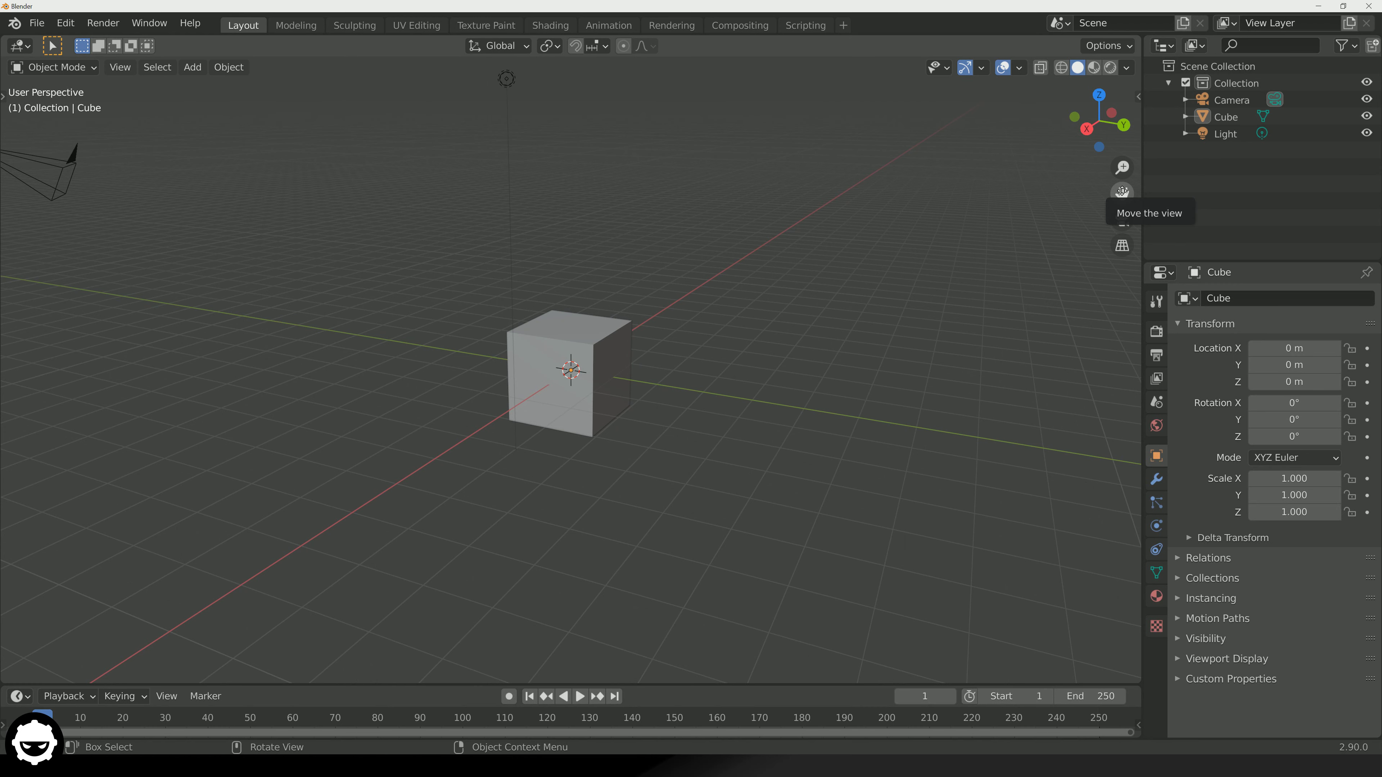
Pan sideways and orbit, then Shift-pan to bring the cube to the centre
drag(1122, 193, 472, 452)
middle_drag(472, 453, 776, 425)
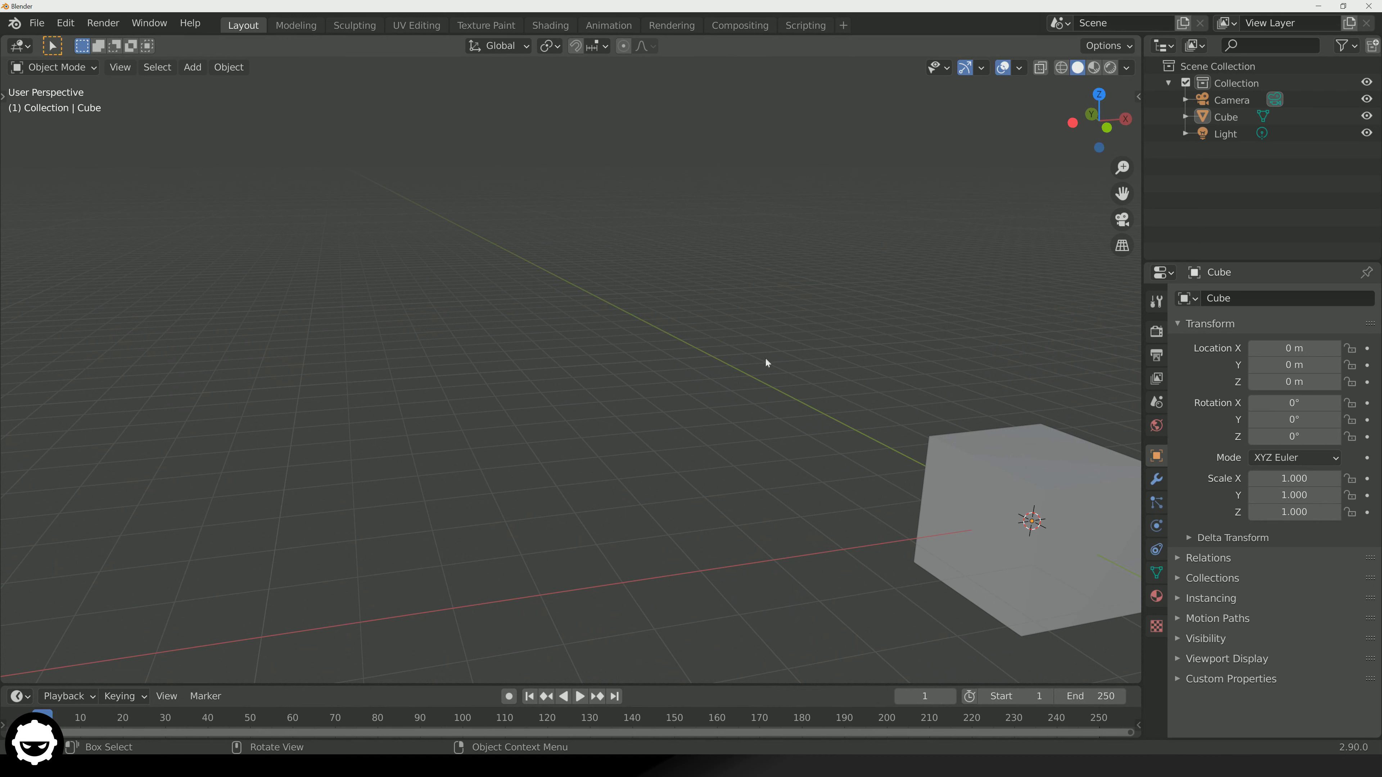
key(shift)
shift+middle_drag(817, 365, 519, 314)
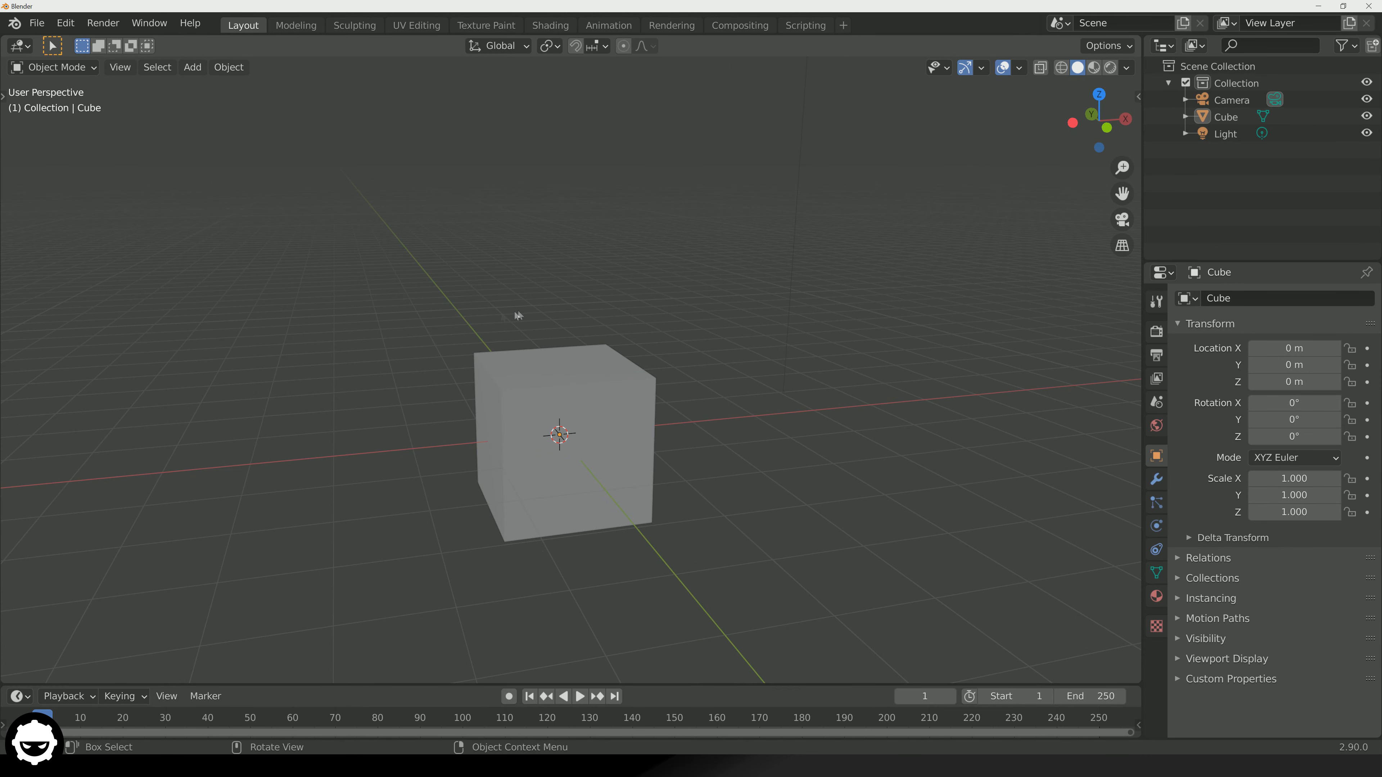
Orbit until the camera comes into view above the cube, then pan and zoom
middle_drag(560, 381, 664, 380)
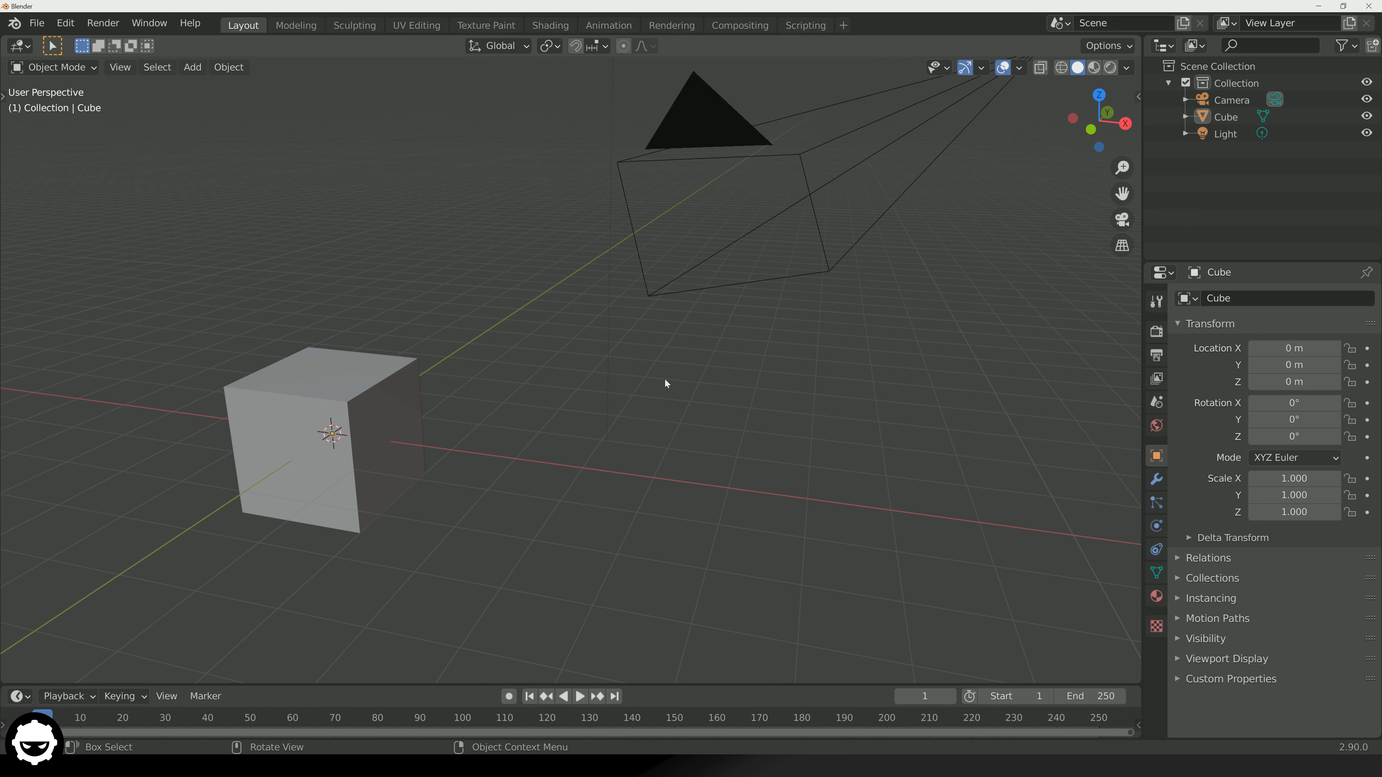
middle_drag(665, 379, 775, 302)
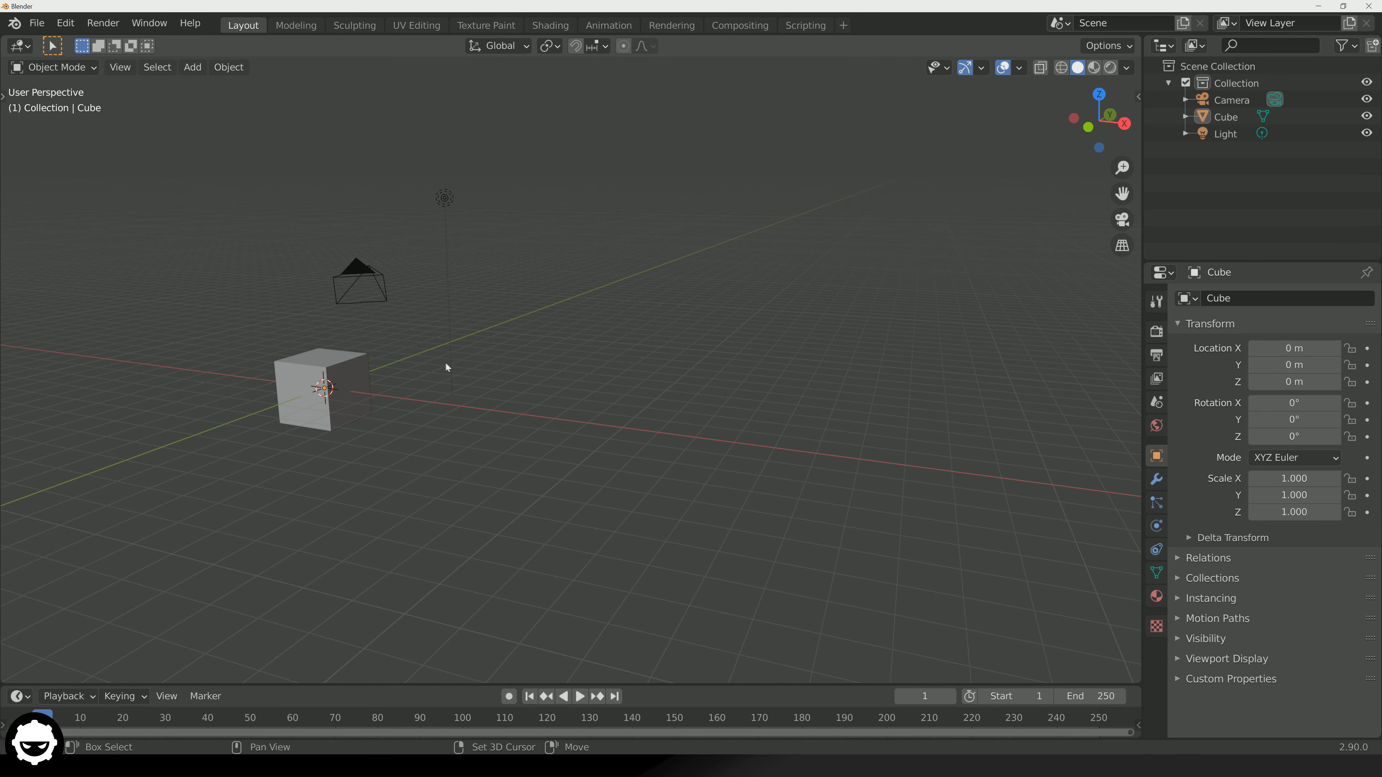
shift+middle_drag(373, 373, 577, 361)
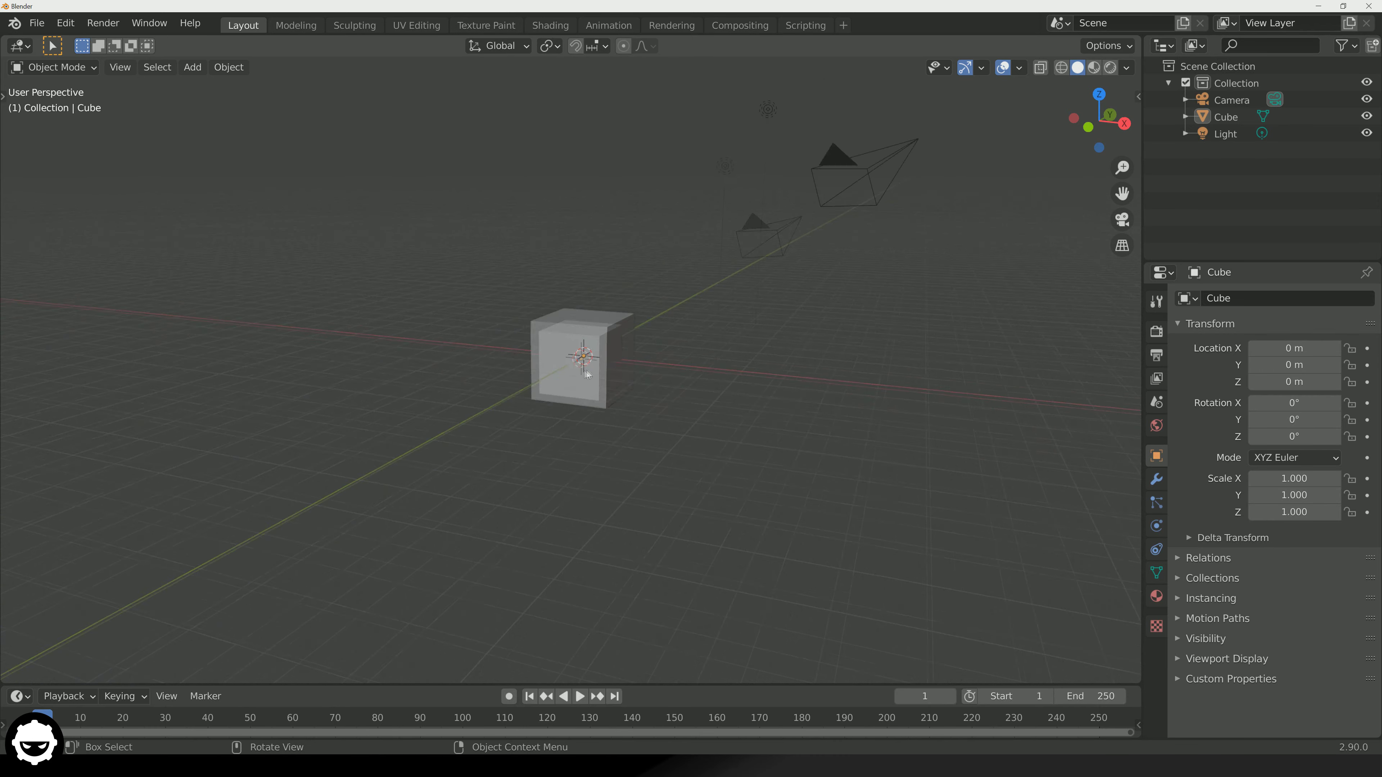
scroll(586, 373, up, 8)
scroll(665, 379, down, 10)
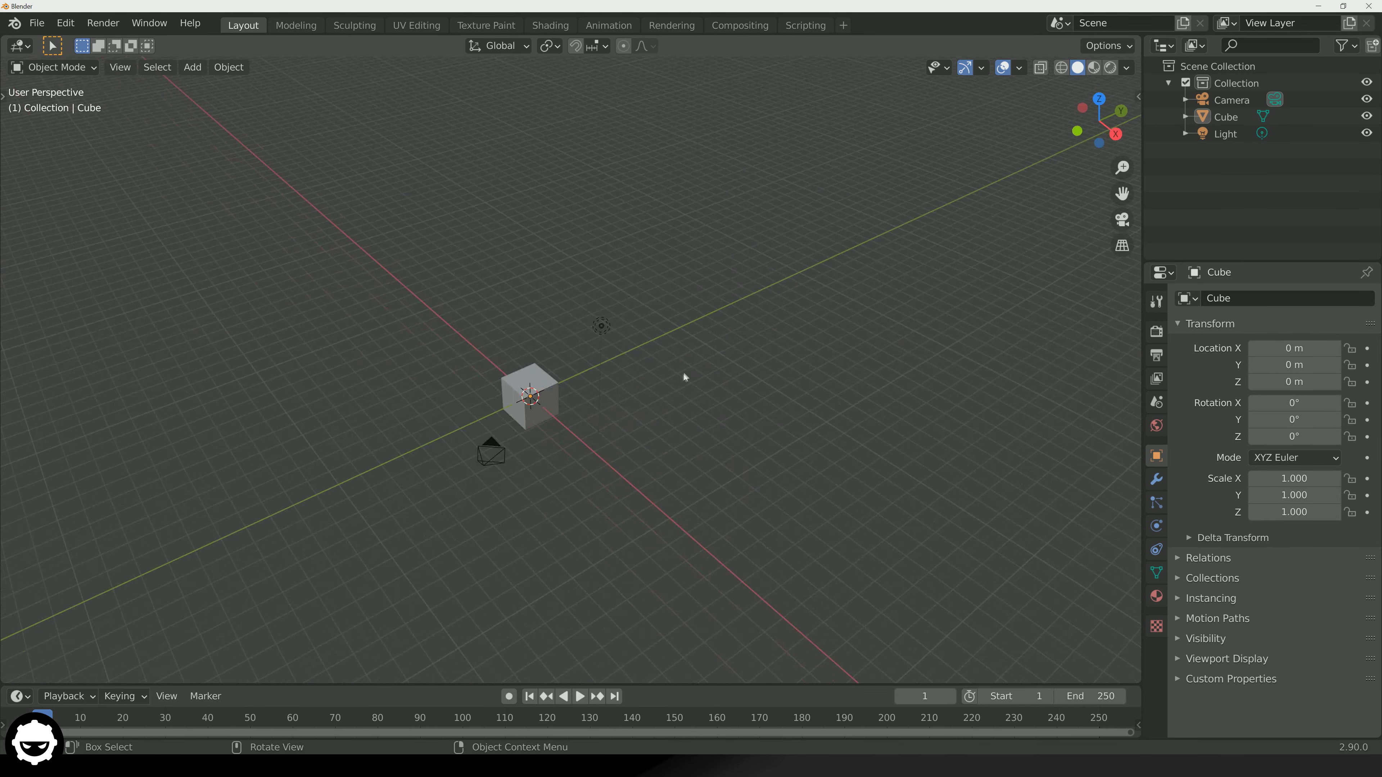
scroll(604, 360, up, 8)
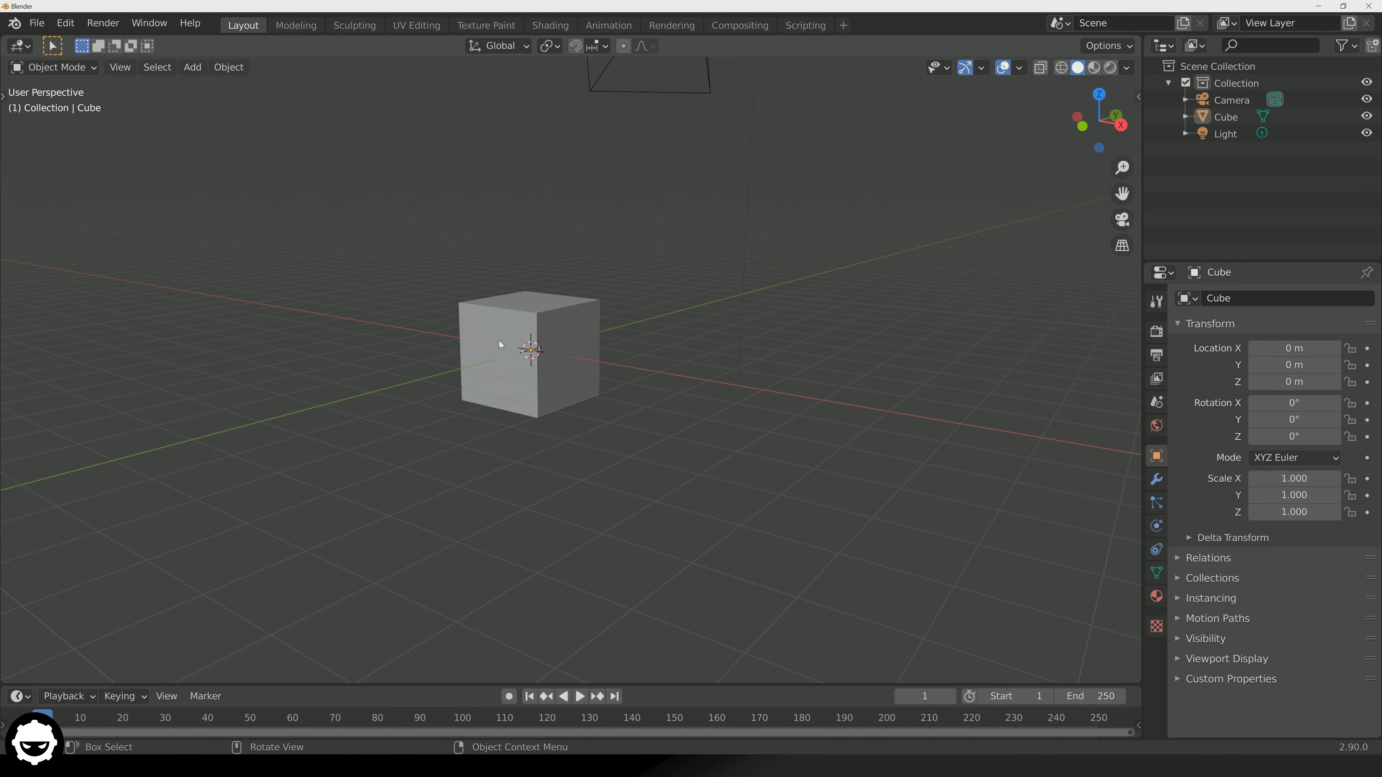
Select the cube, clear the selection with Alt+A, and select and deselect it again
click(499, 338)
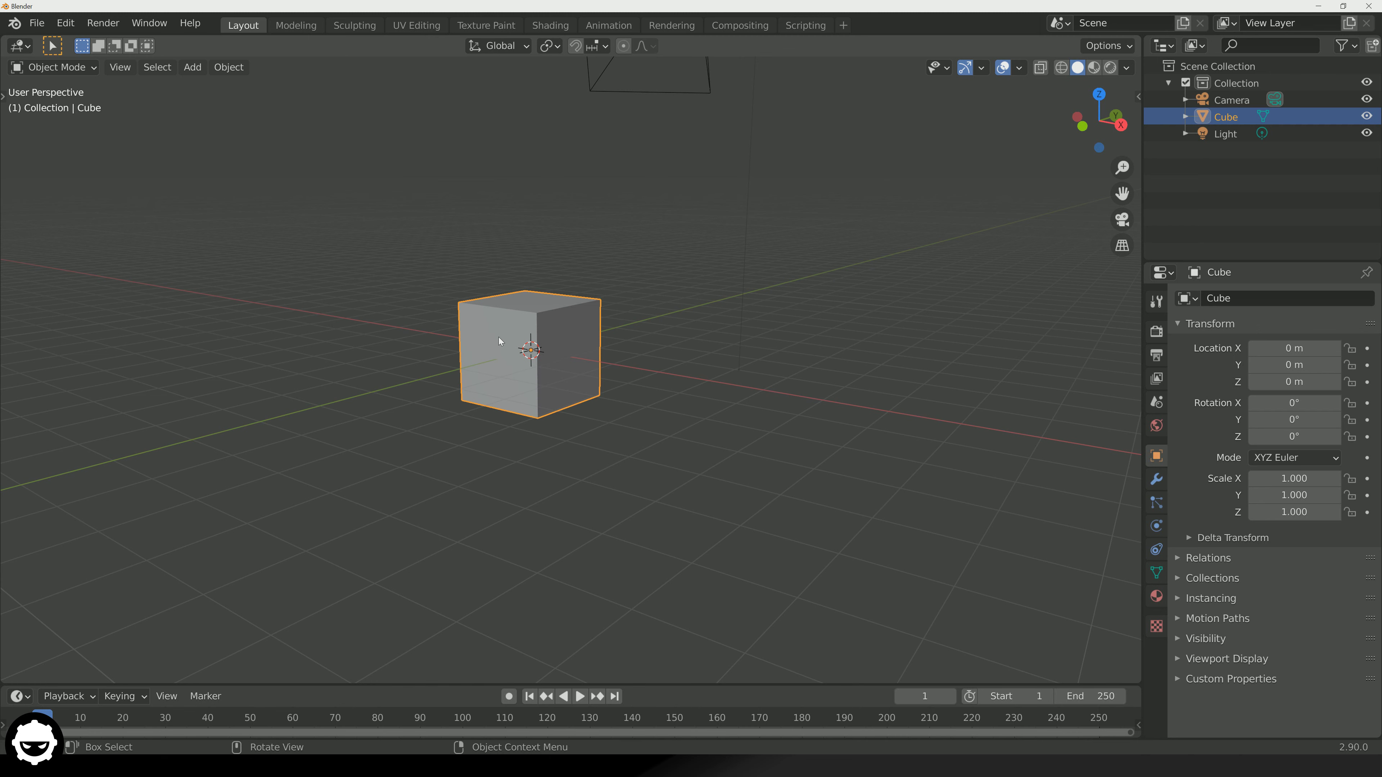
key(alt+a)
click(518, 332)
click(560, 277)
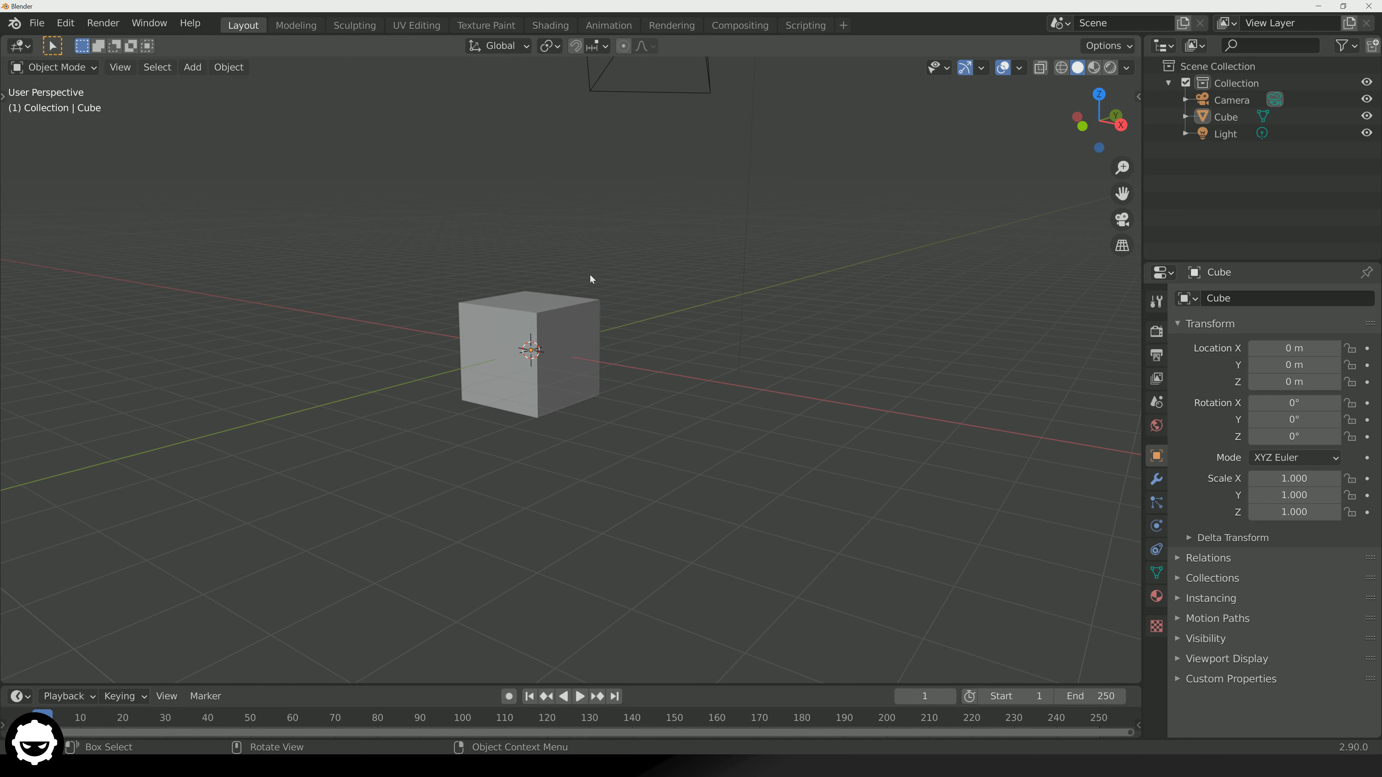
Select the cube and frame it with View > Frame Selected
click(491, 325)
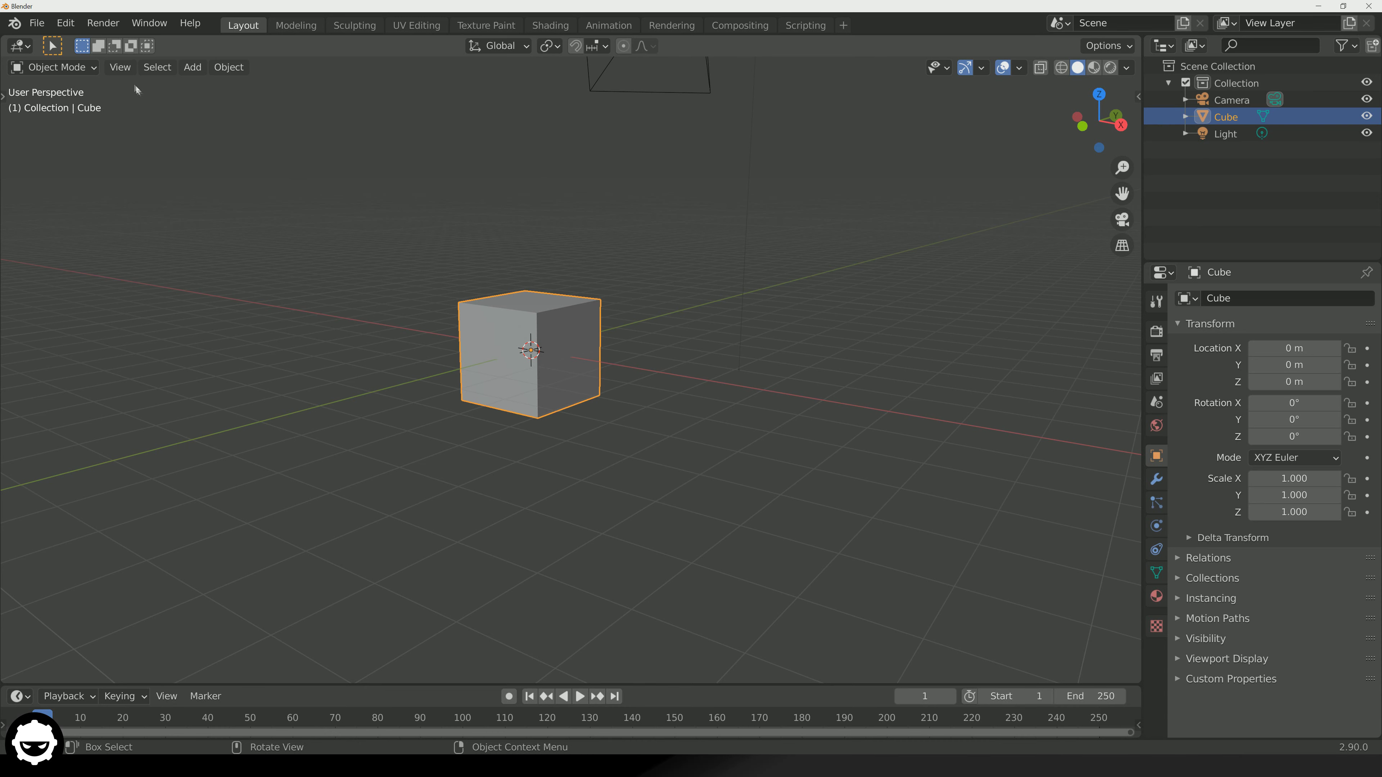
click(121, 69)
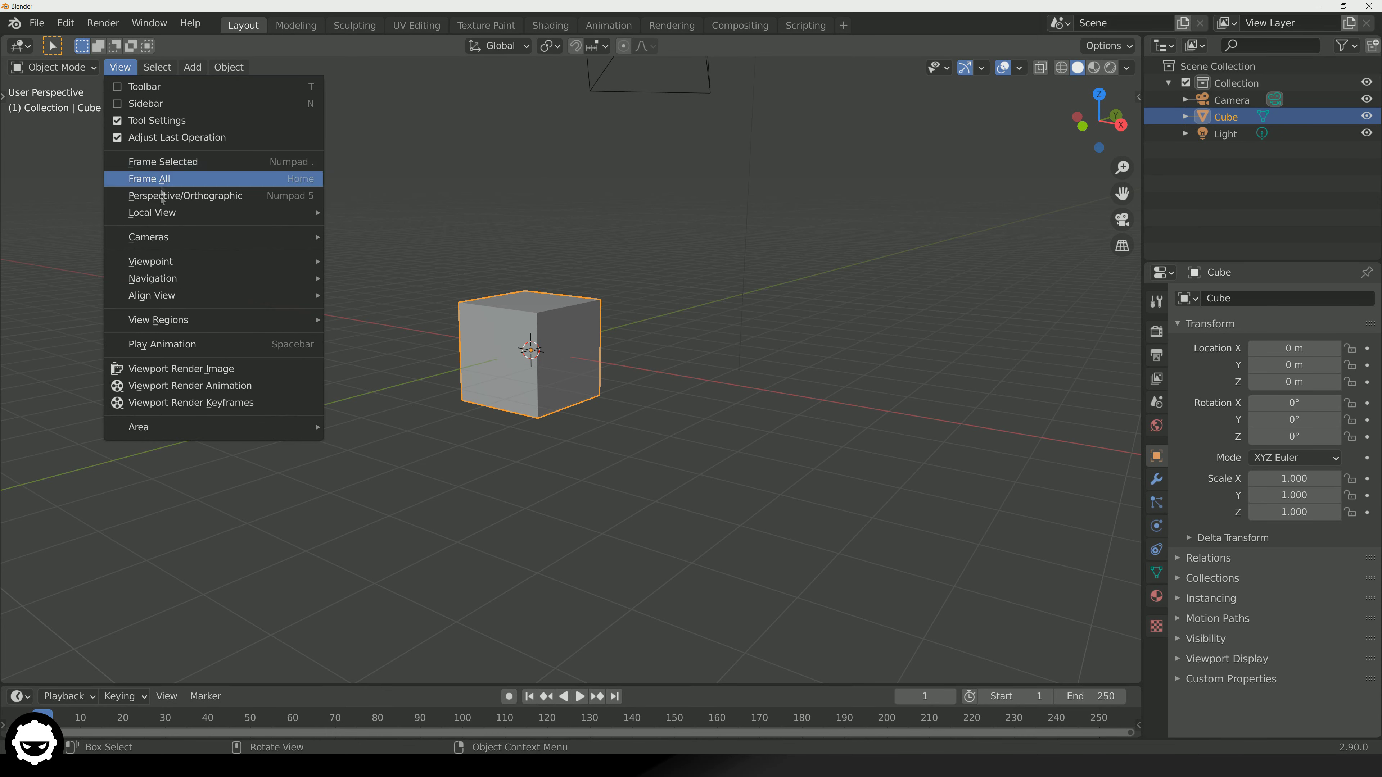
click(170, 167)
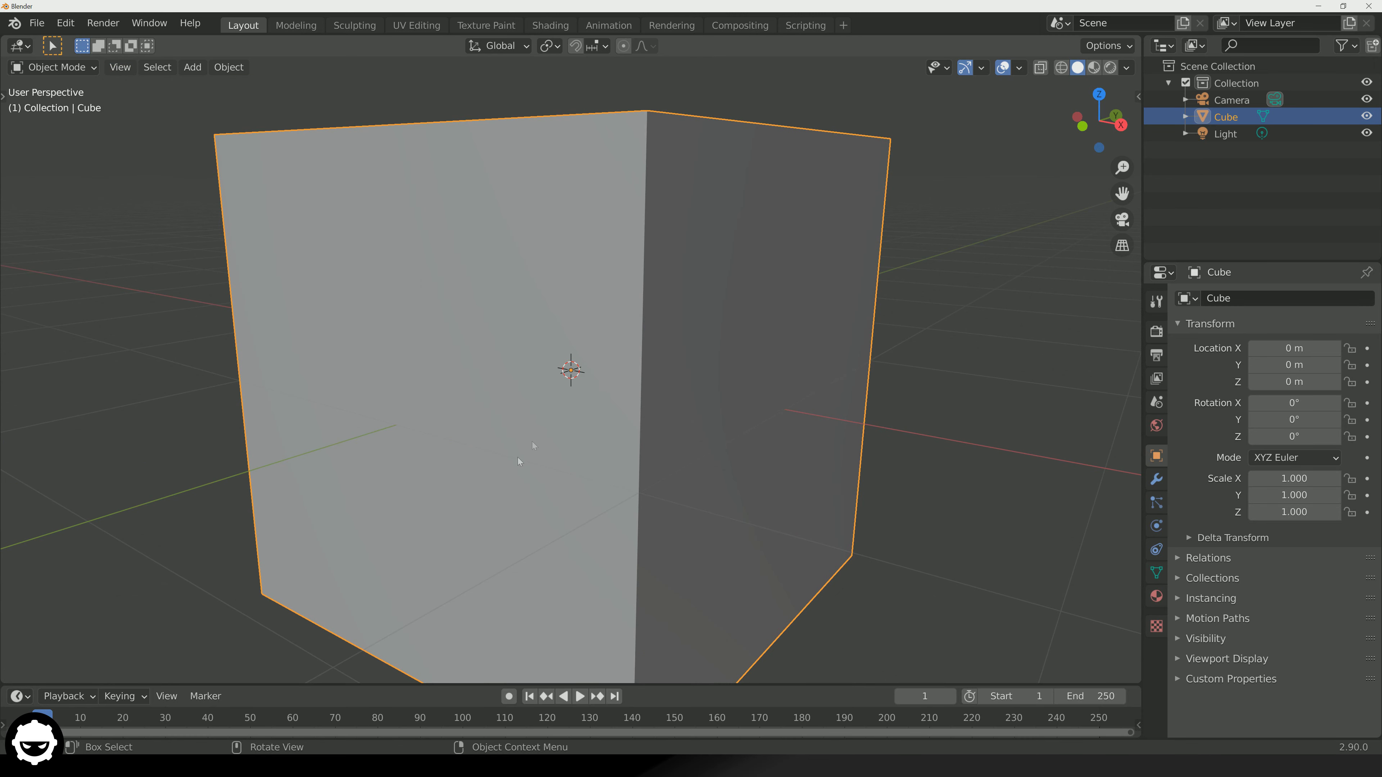
Zoom out and orbit around the selected cube until the camera and light reappear
scroll(561, 408, down, 4)
middle_drag(778, 332, 477, 331)
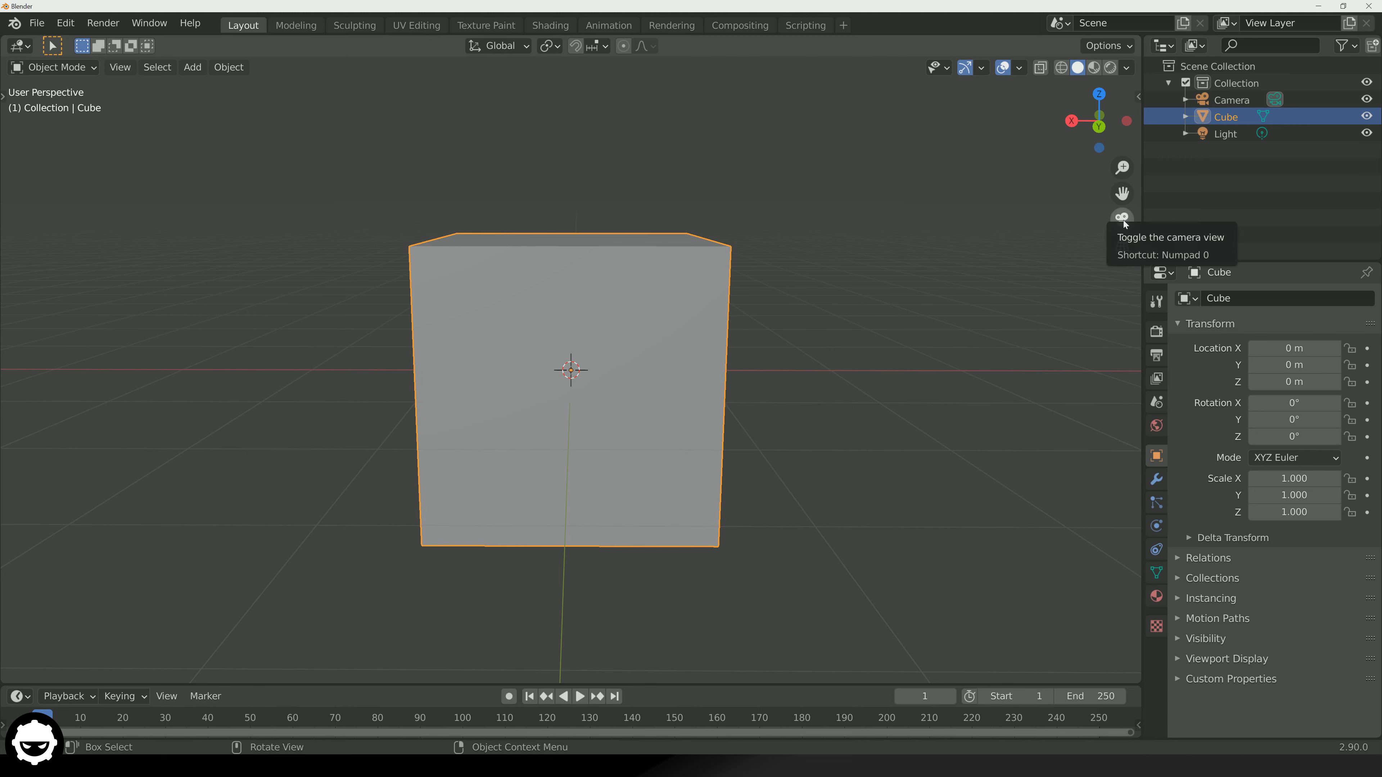
middle_drag(1123, 221, 773, 336)
scroll(773, 336, down, 5)
scroll(769, 332, up, 2)
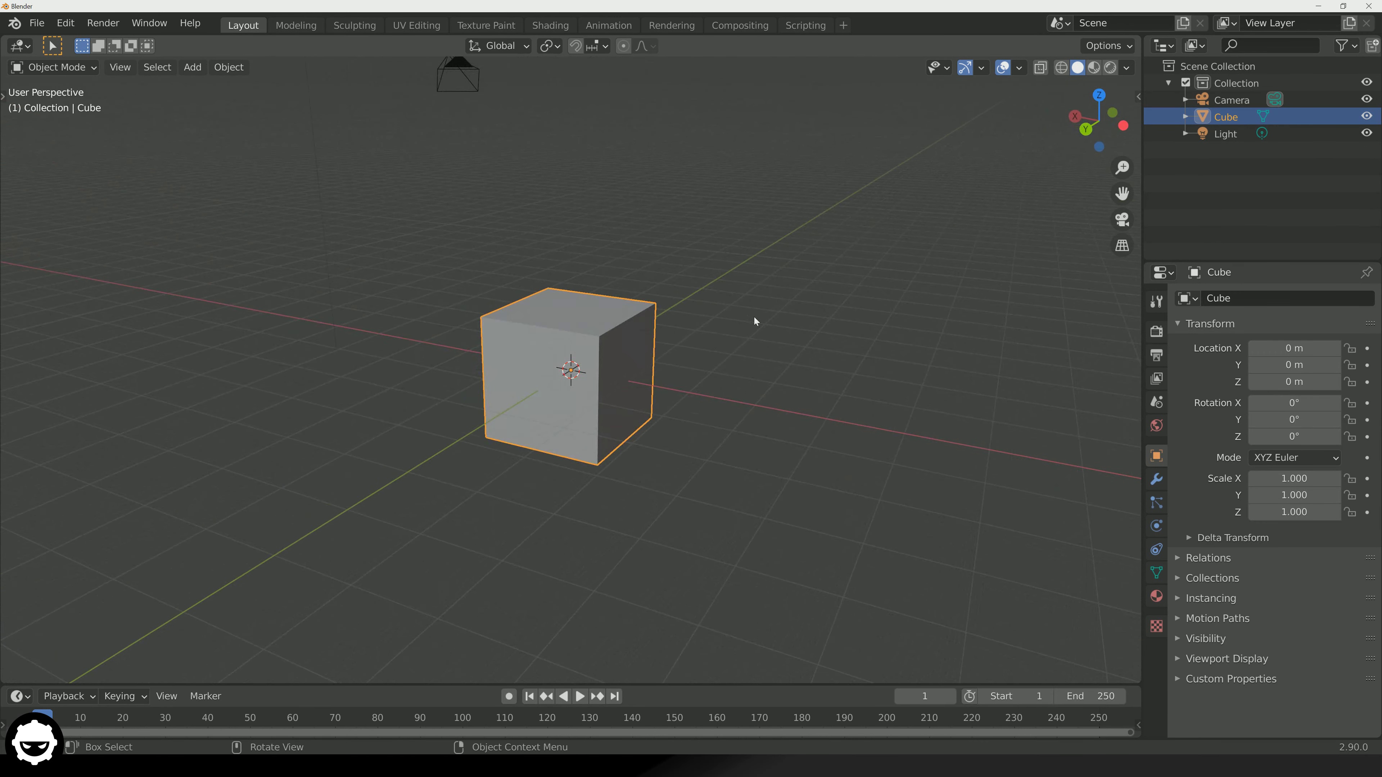
scroll(754, 319, down, 3)
middle_drag(743, 319, 611, 241)
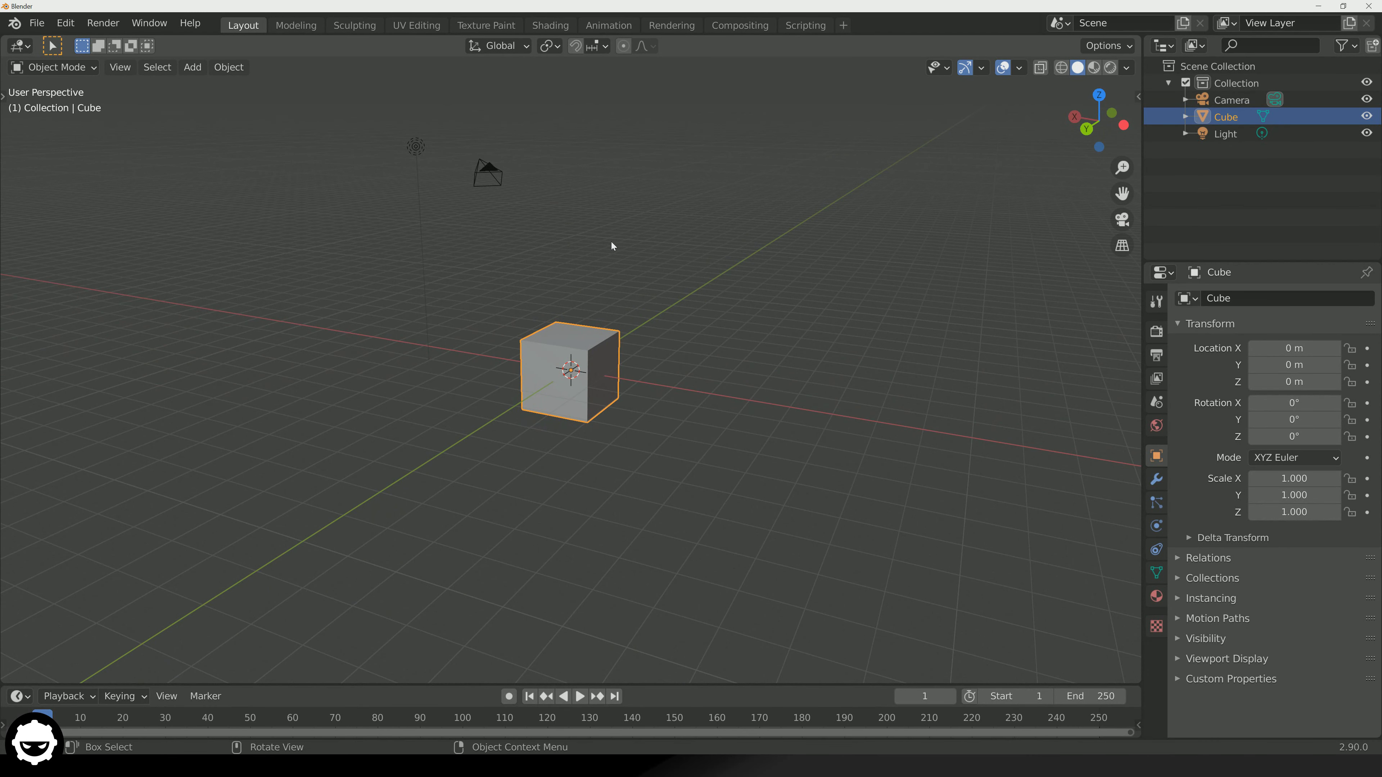
middle_drag(506, 275, 536, 301)
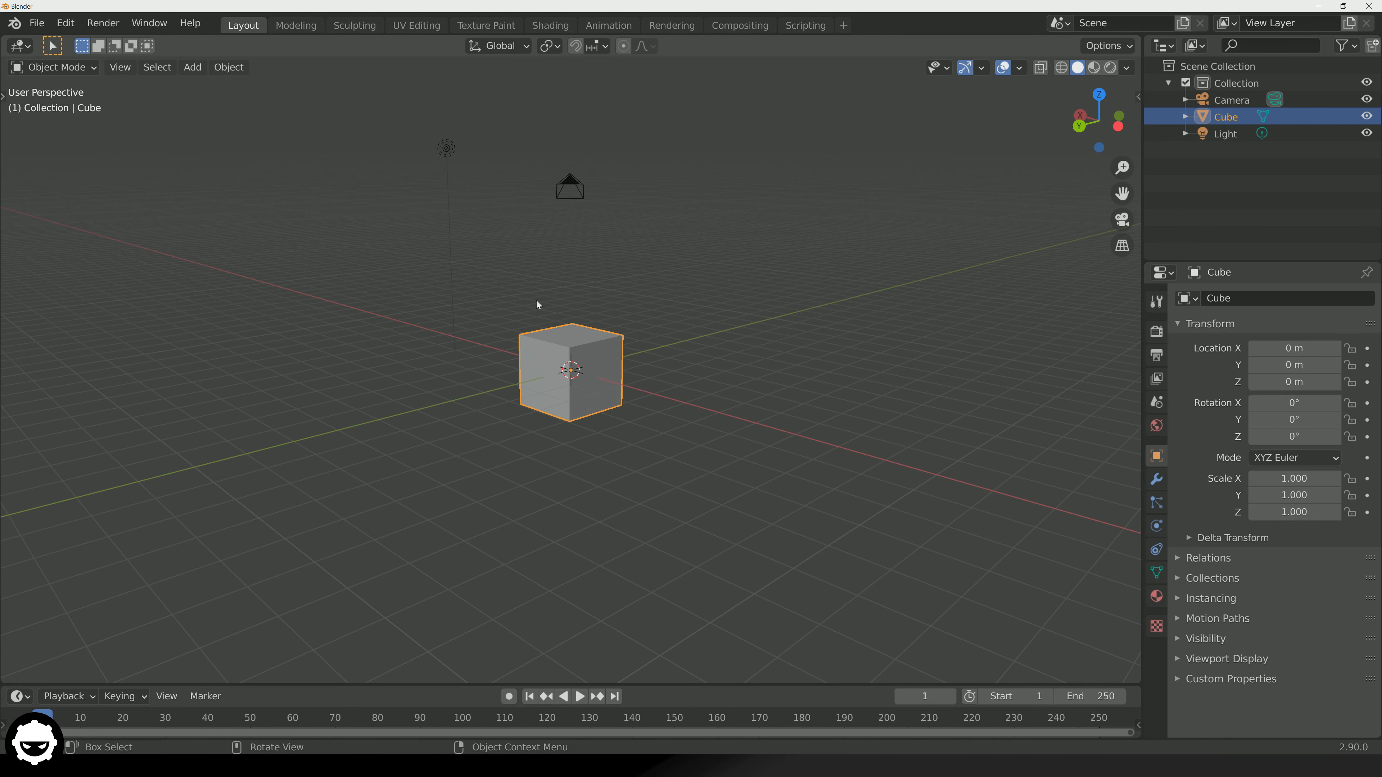
click(1122, 219)
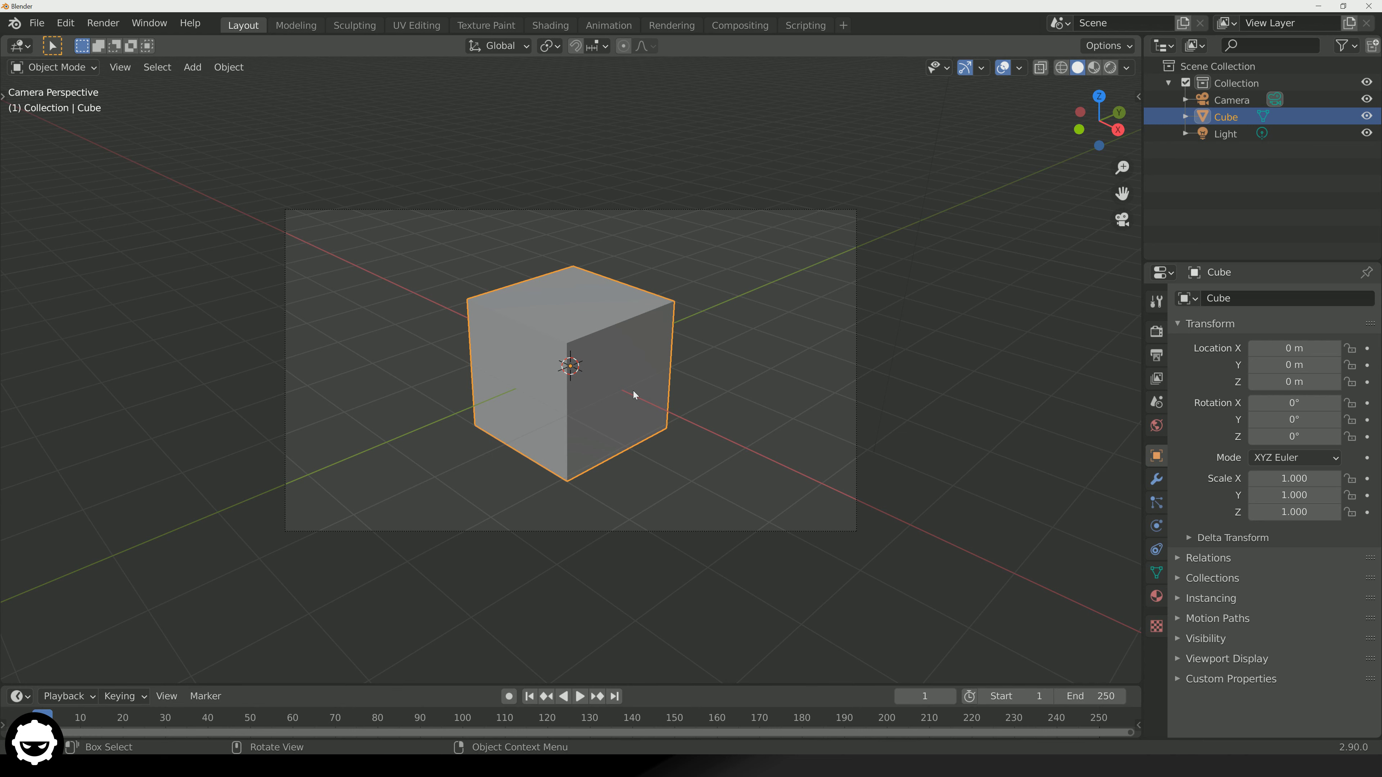
scroll(842, 397, down, 2)
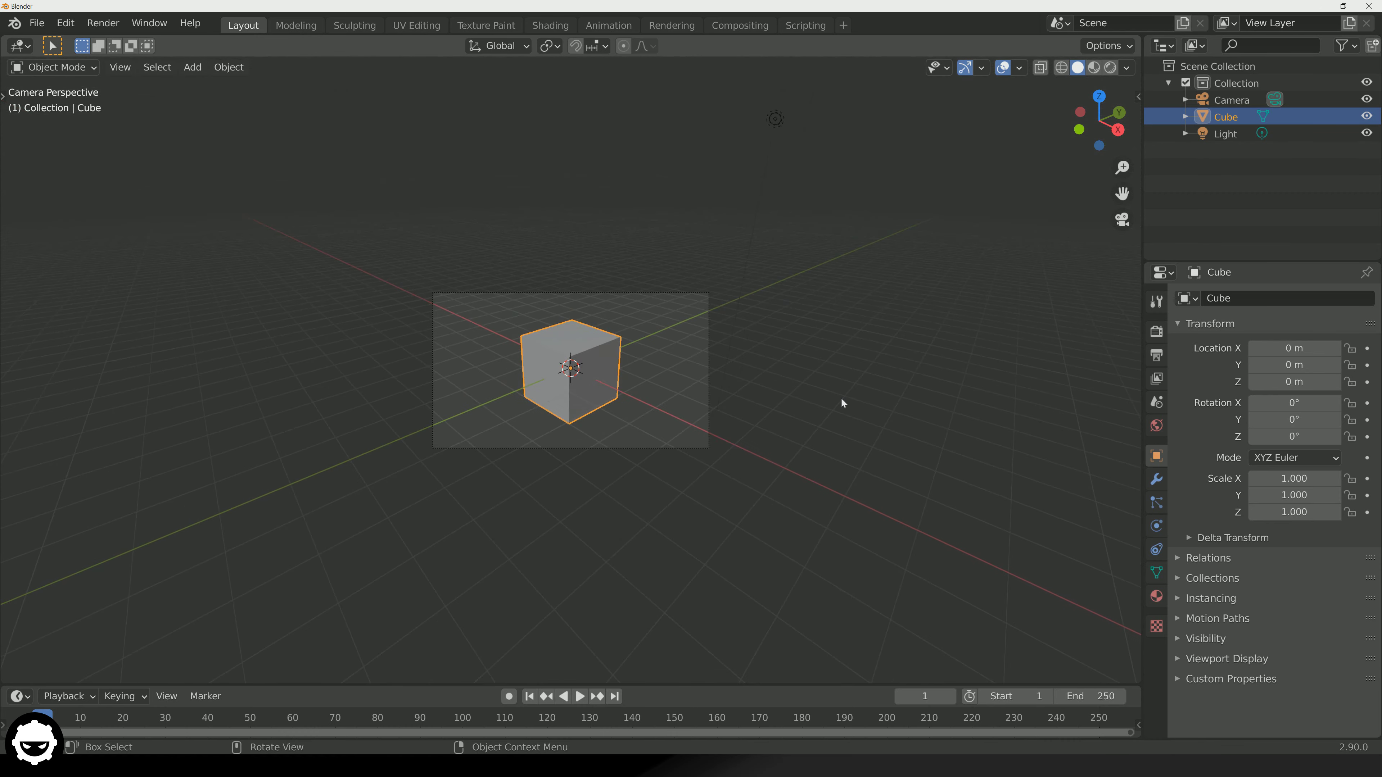
scroll(769, 395, up, 4)
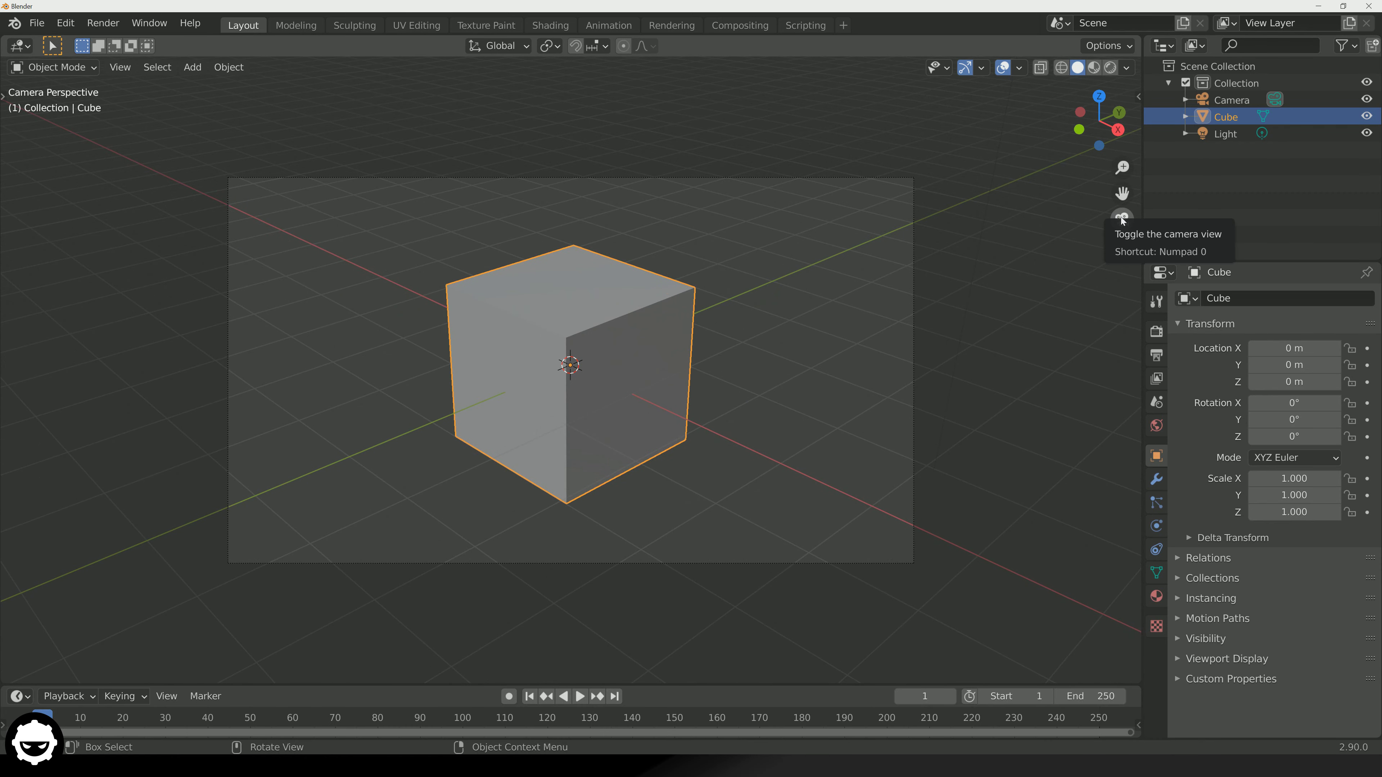
click(1121, 220)
key(KP_0)
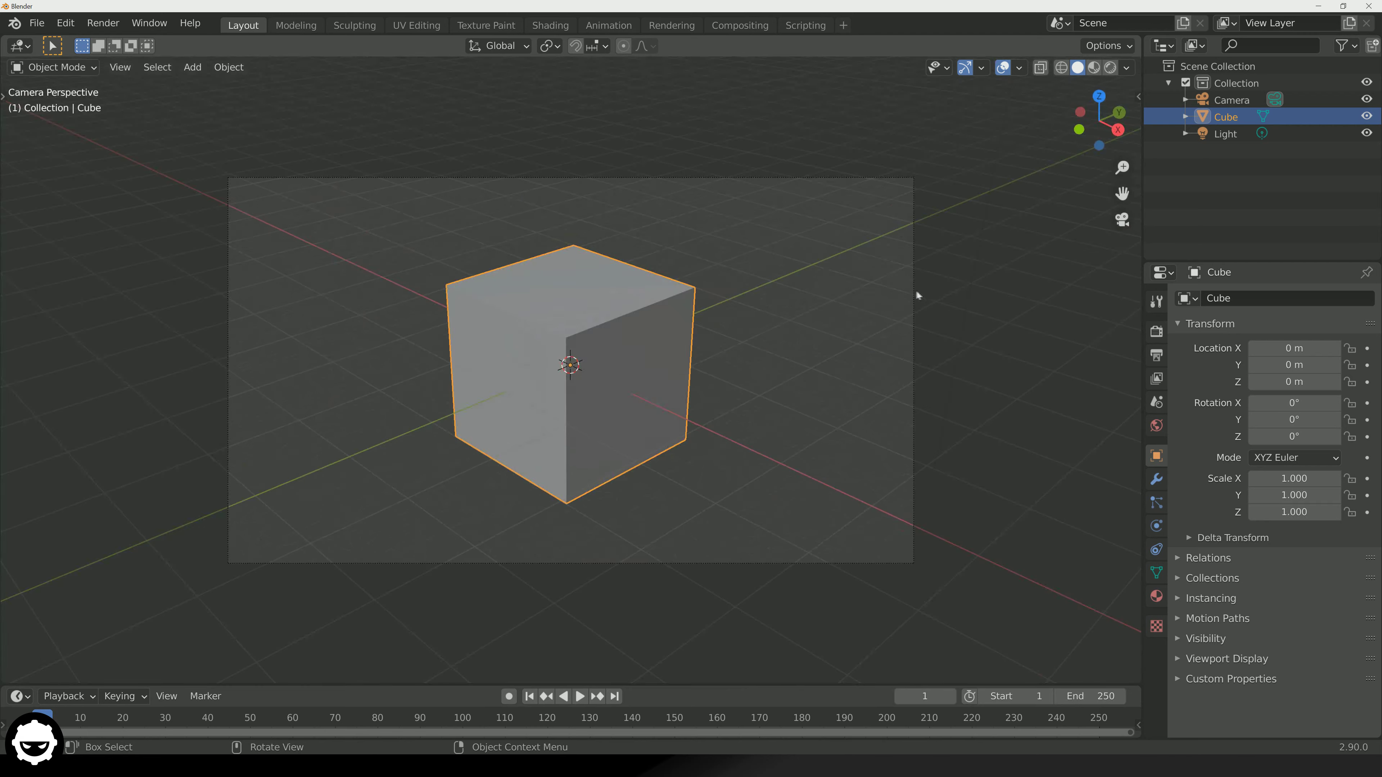
key(KP_0)
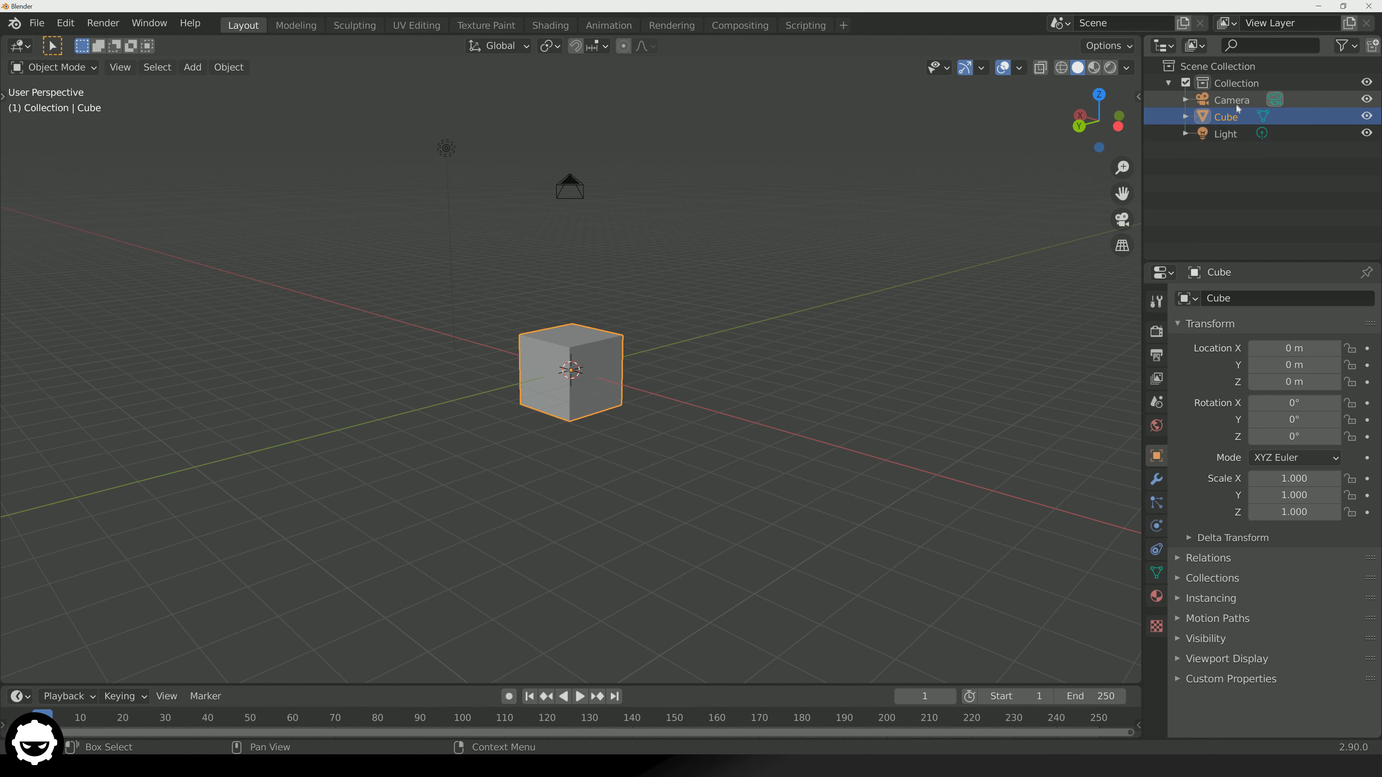
Select the Light, Camera and Cube in turn from the Outliner, ending on the Cube
click(1227, 132)
click(1233, 114)
click(1231, 100)
click(1230, 116)
click(1227, 134)
click(1231, 115)
Toggle the Cube's visibility off and on twice, then deselect it in the Outliner
click(1366, 116)
click(1366, 117)
click(1367, 117)
click(1367, 116)
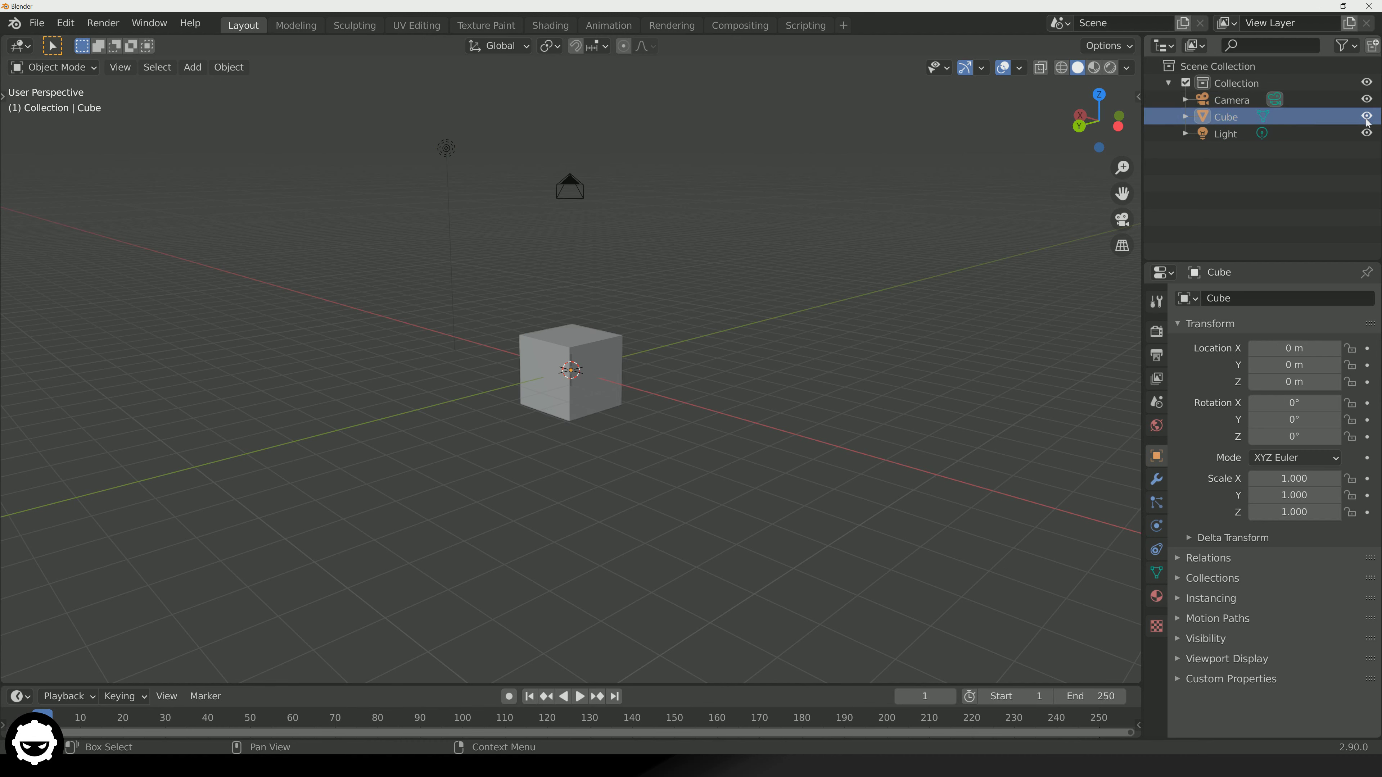
click(1274, 180)
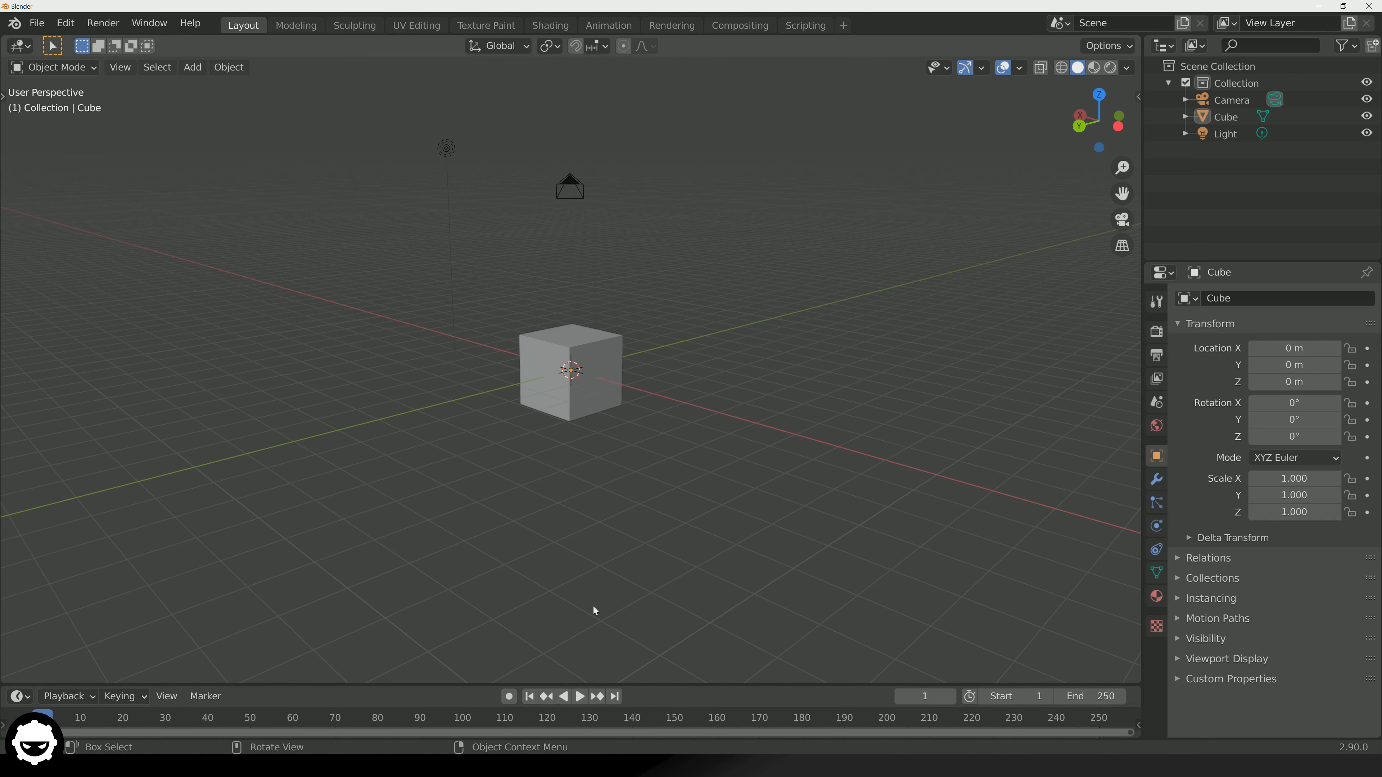
Play the animation, scrub the playhead to frame 253 and back to 0, then stop
key(space)
drag(66, 719, 35, 719)
key(space)
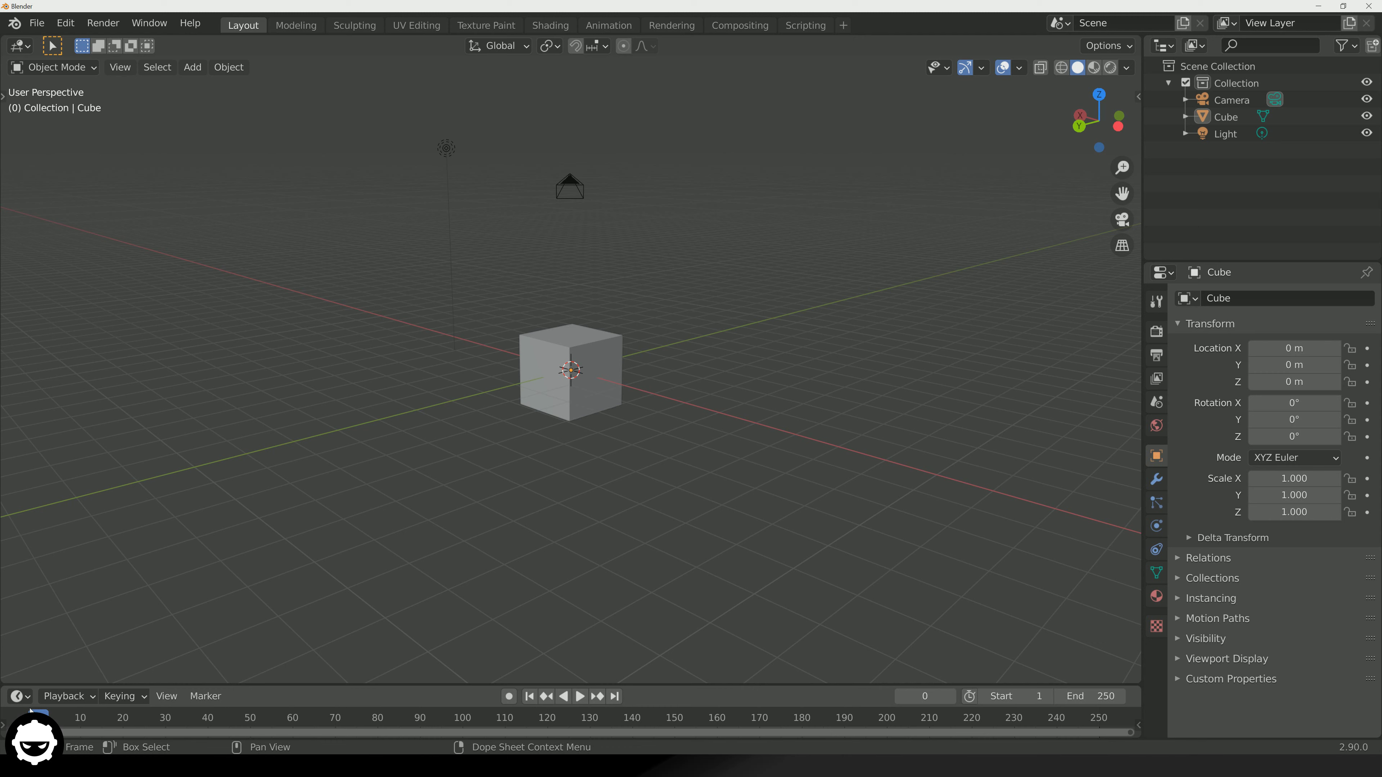
click(37, 24)
click(37, 24)
click(37, 25)
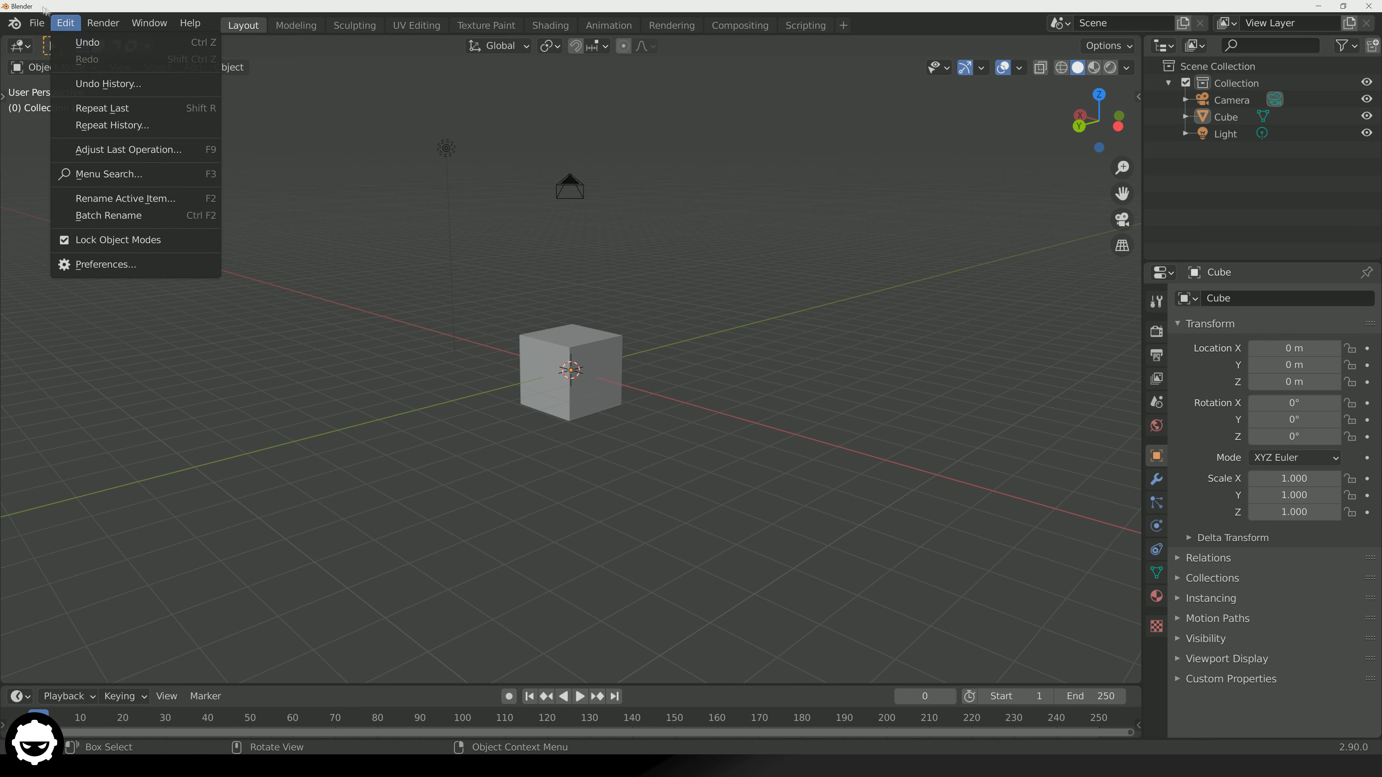
click(42, 23)
click(43, 23)
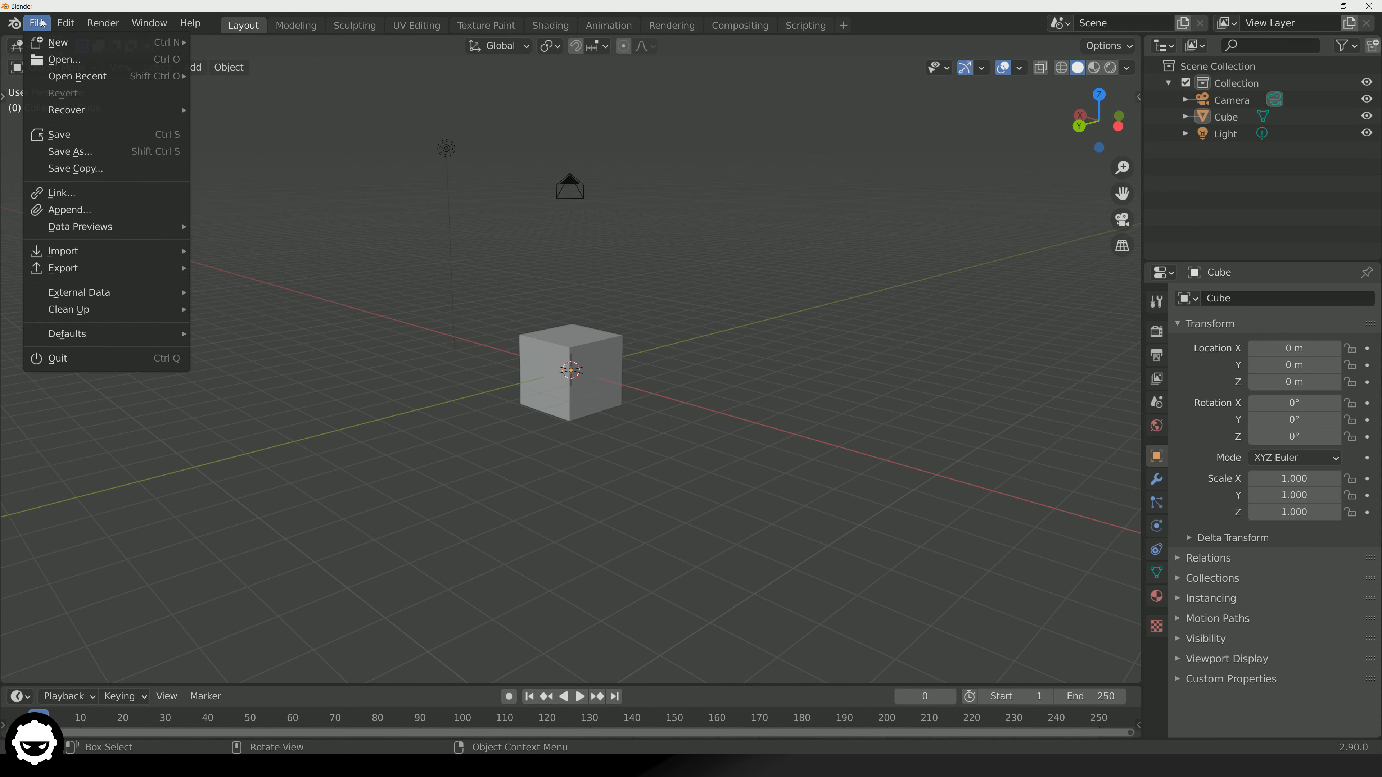
click(43, 28)
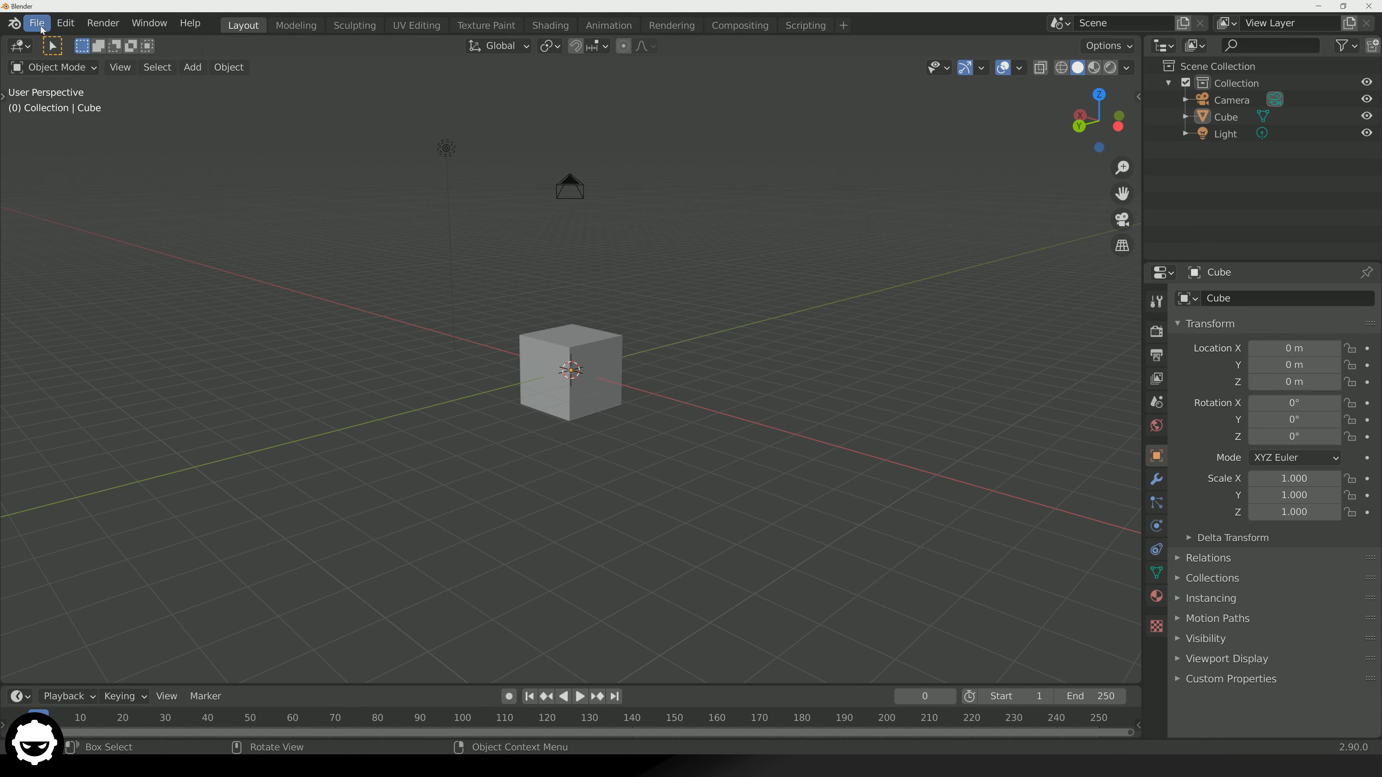
click(43, 27)
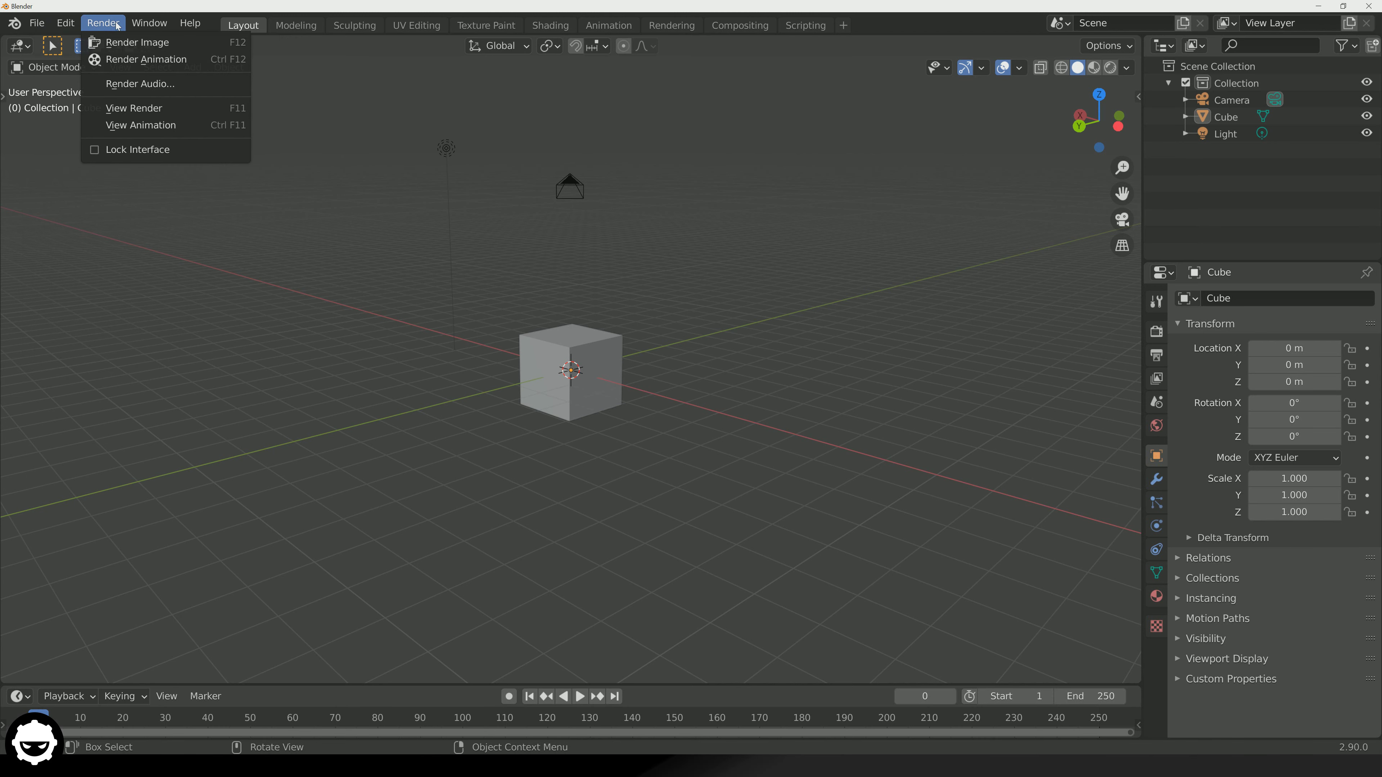
mouse_move(149, 22)
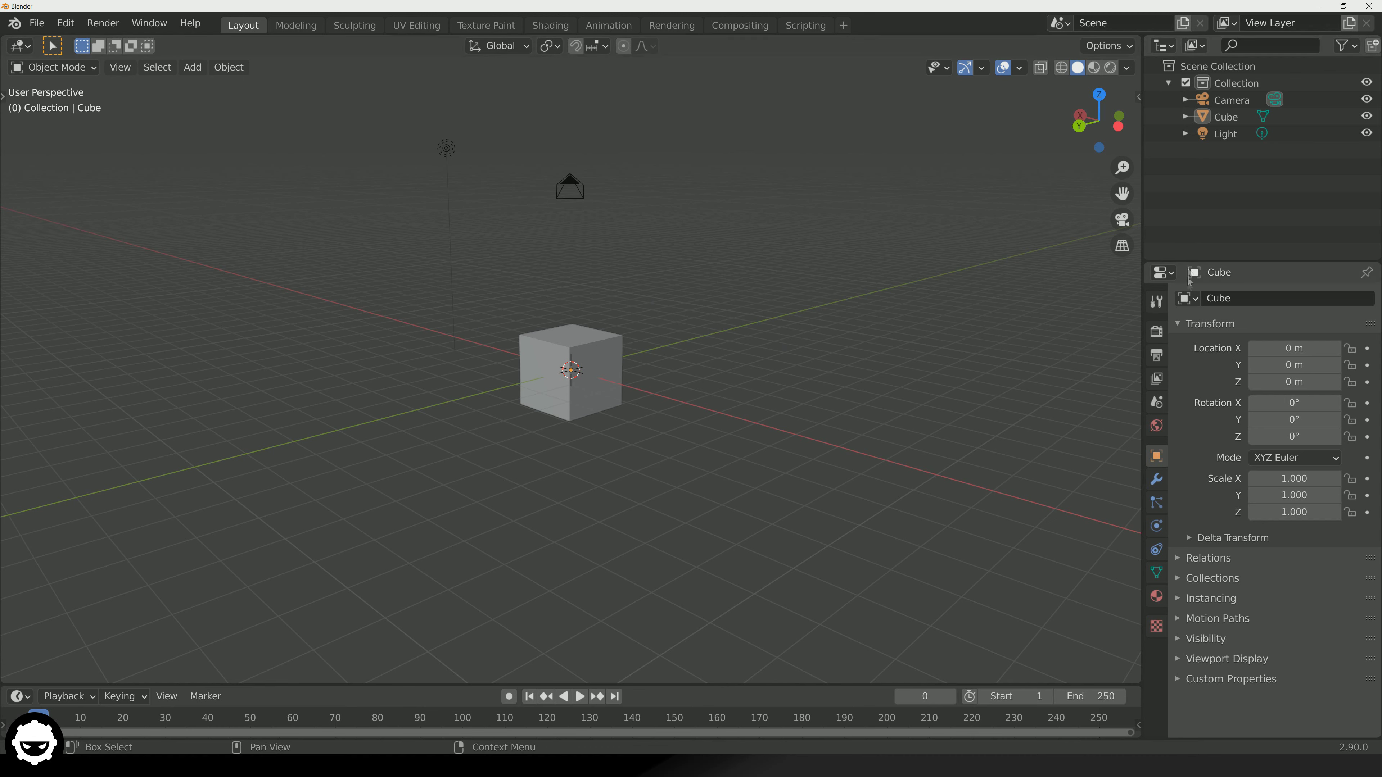
Resize the timeline, then widen the Outliner and Properties areas and make the Outliner taller
mouse_move(548, 684)
mouse_down()
mouse_move(582, 425)
mouse_move(577, 302)
mouse_move(556, 686)
mouse_up()
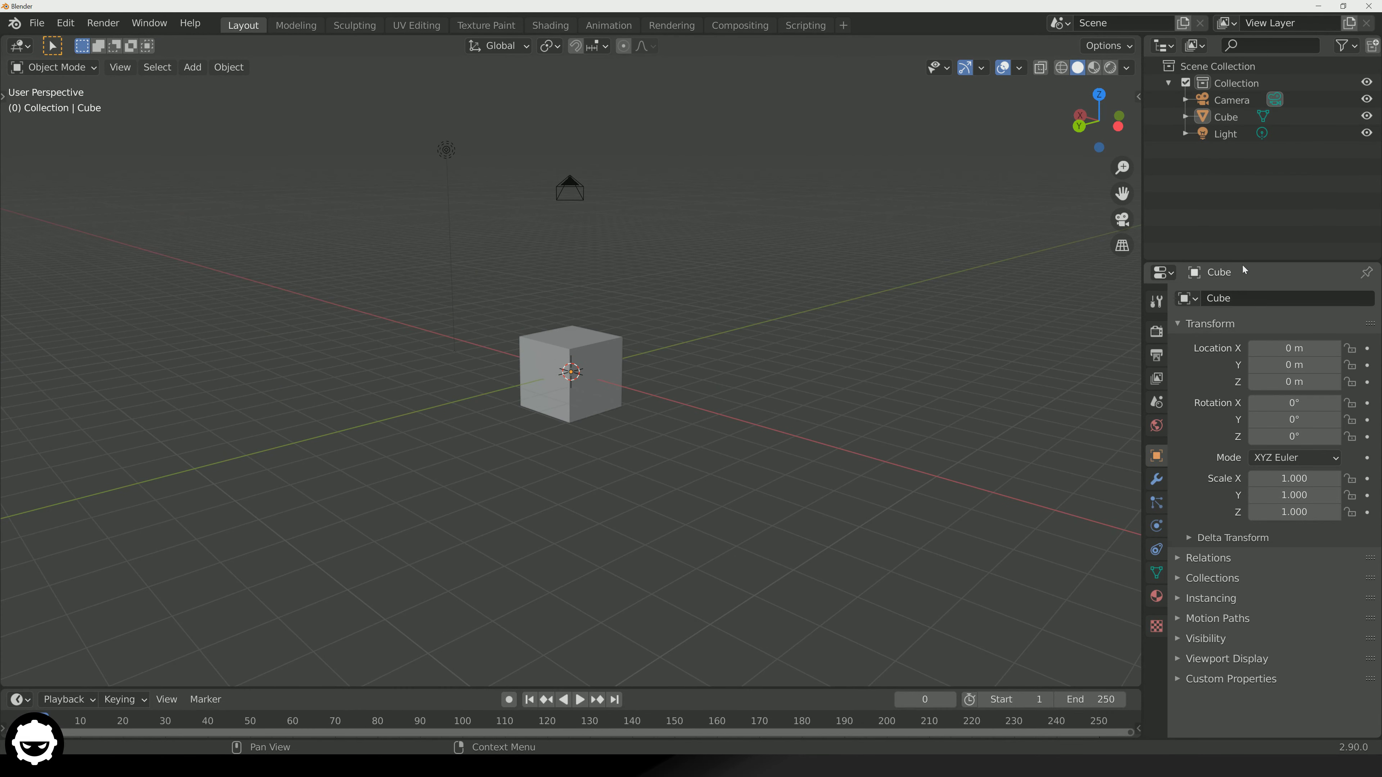
drag(1243, 262, 1125, 291)
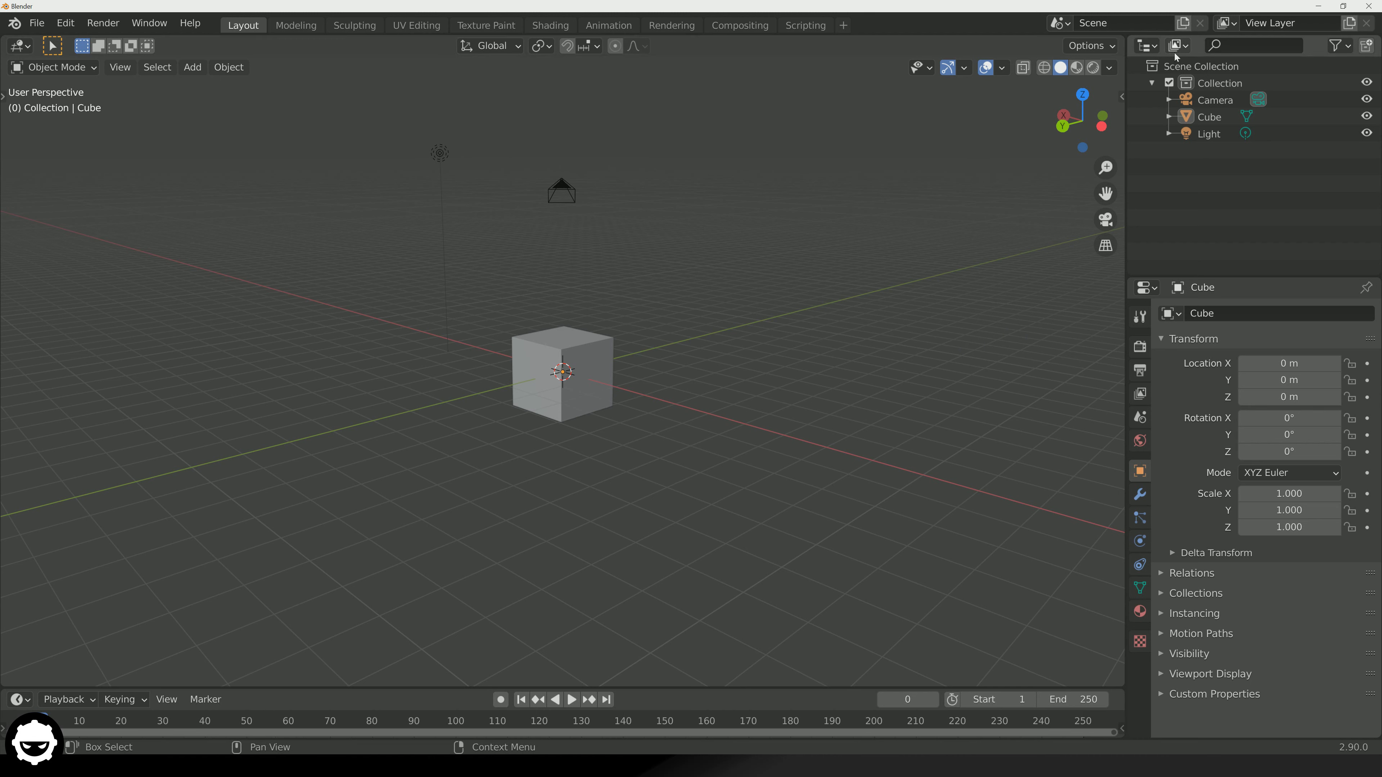
Change the Outliner area's editor type to File Browser
click(1170, 313)
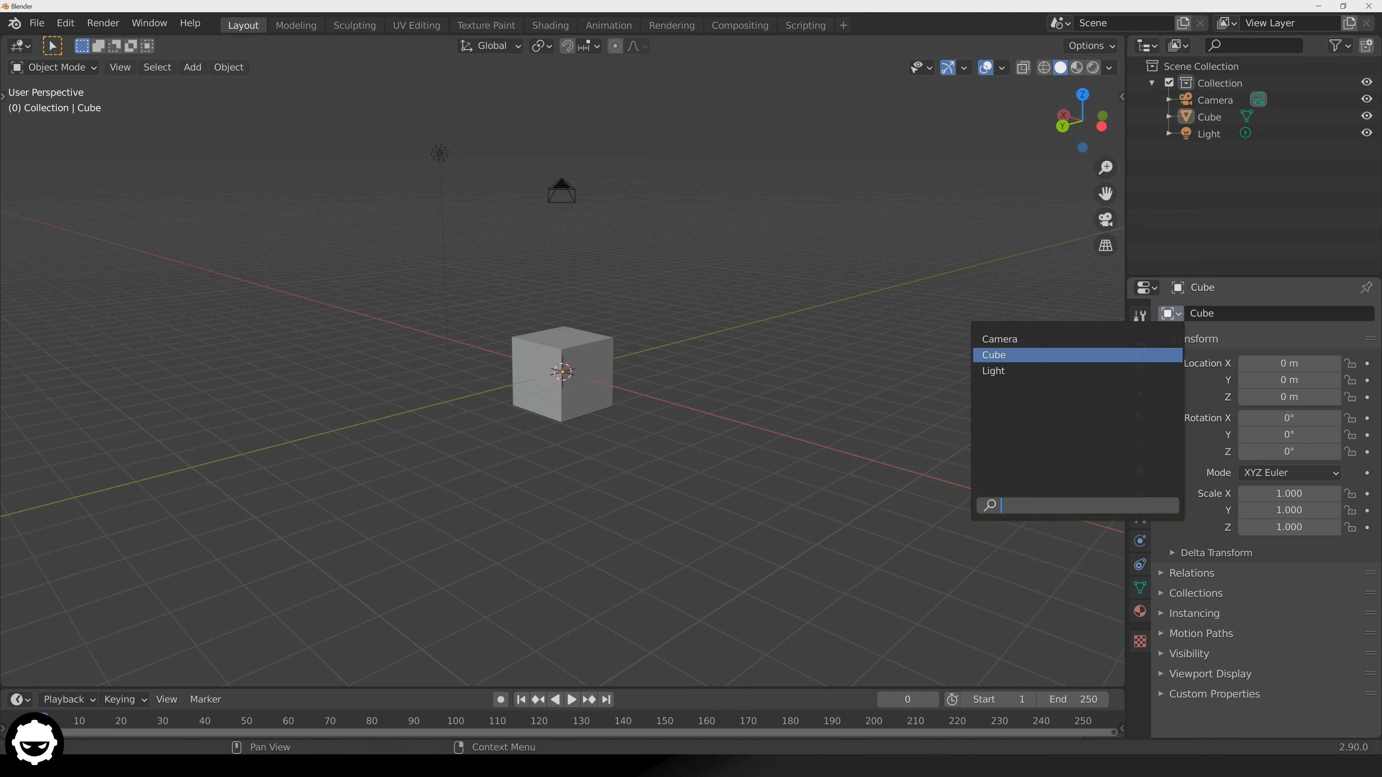
click(1145, 288)
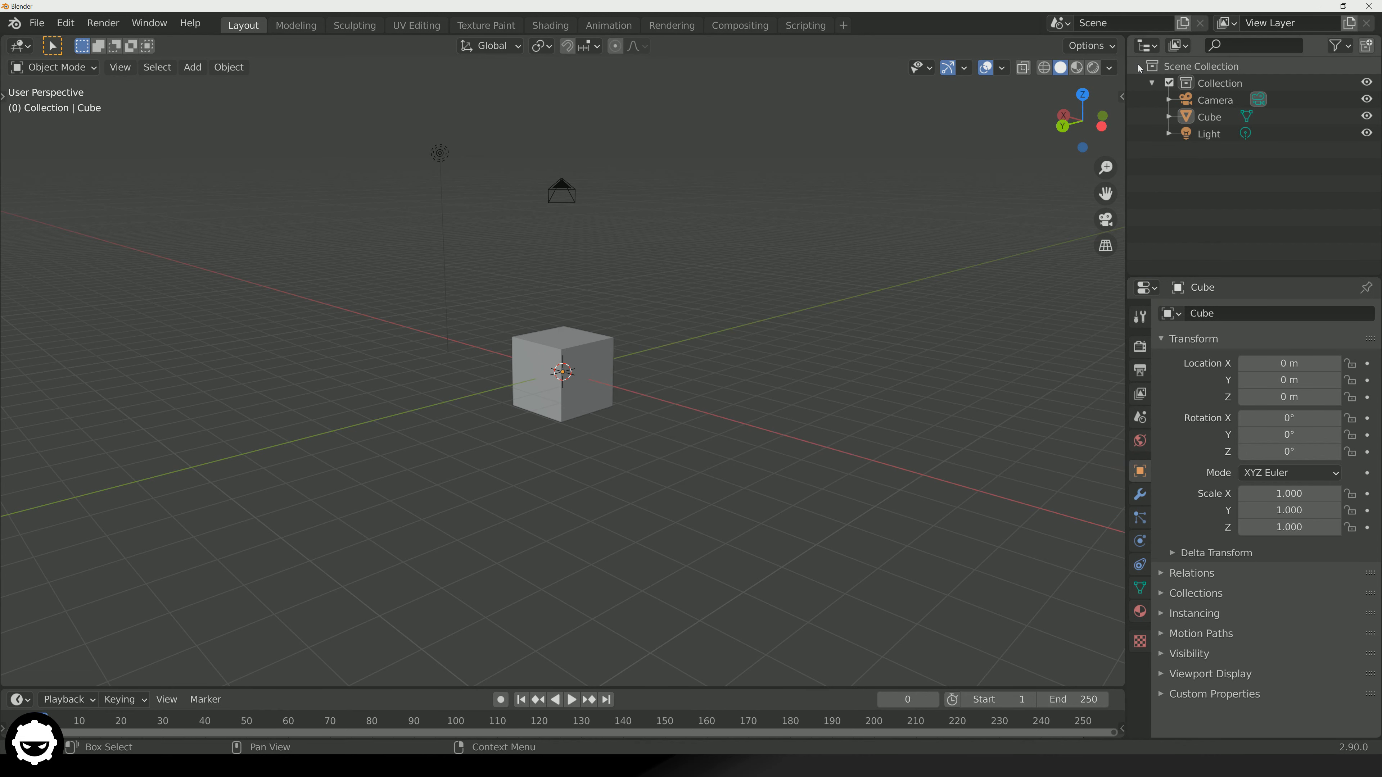
click(1145, 46)
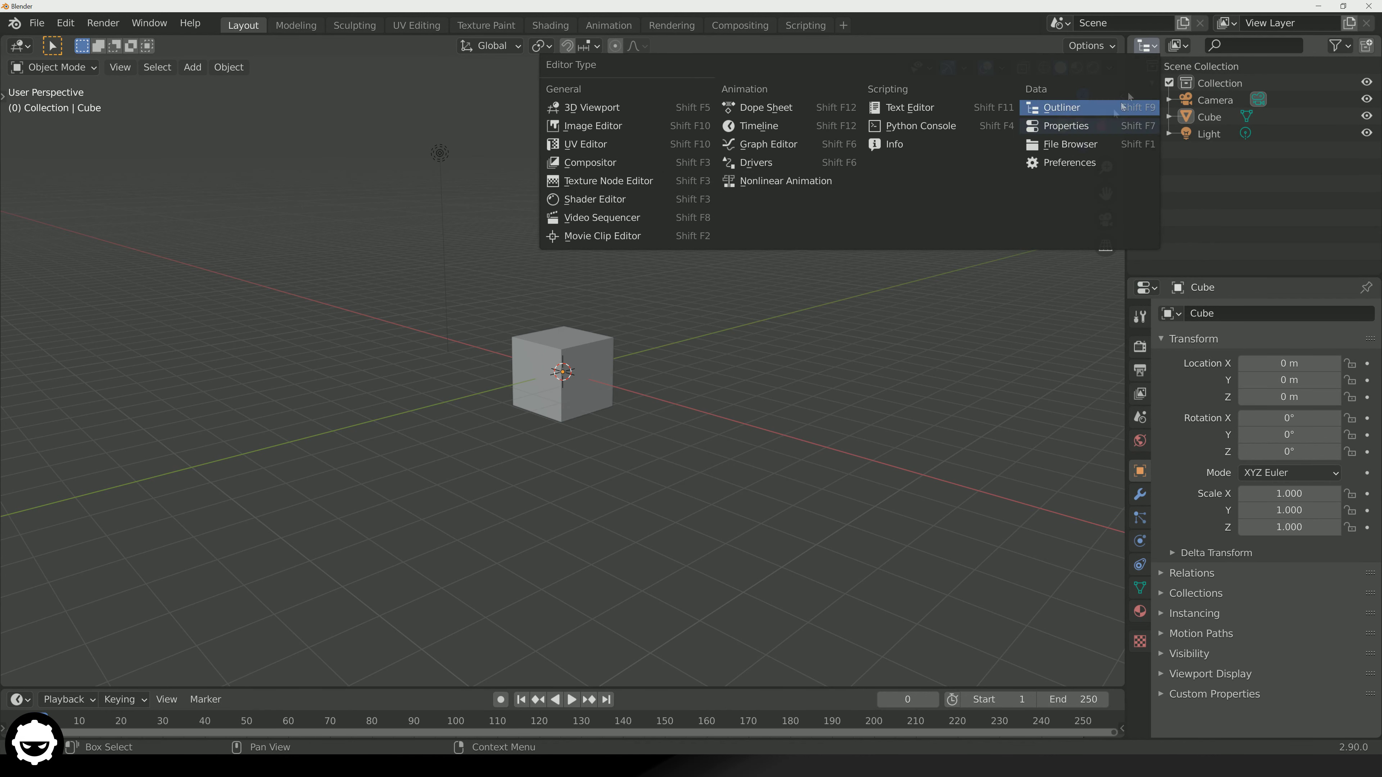
click(1147, 48)
click(1146, 49)
click(1144, 50)
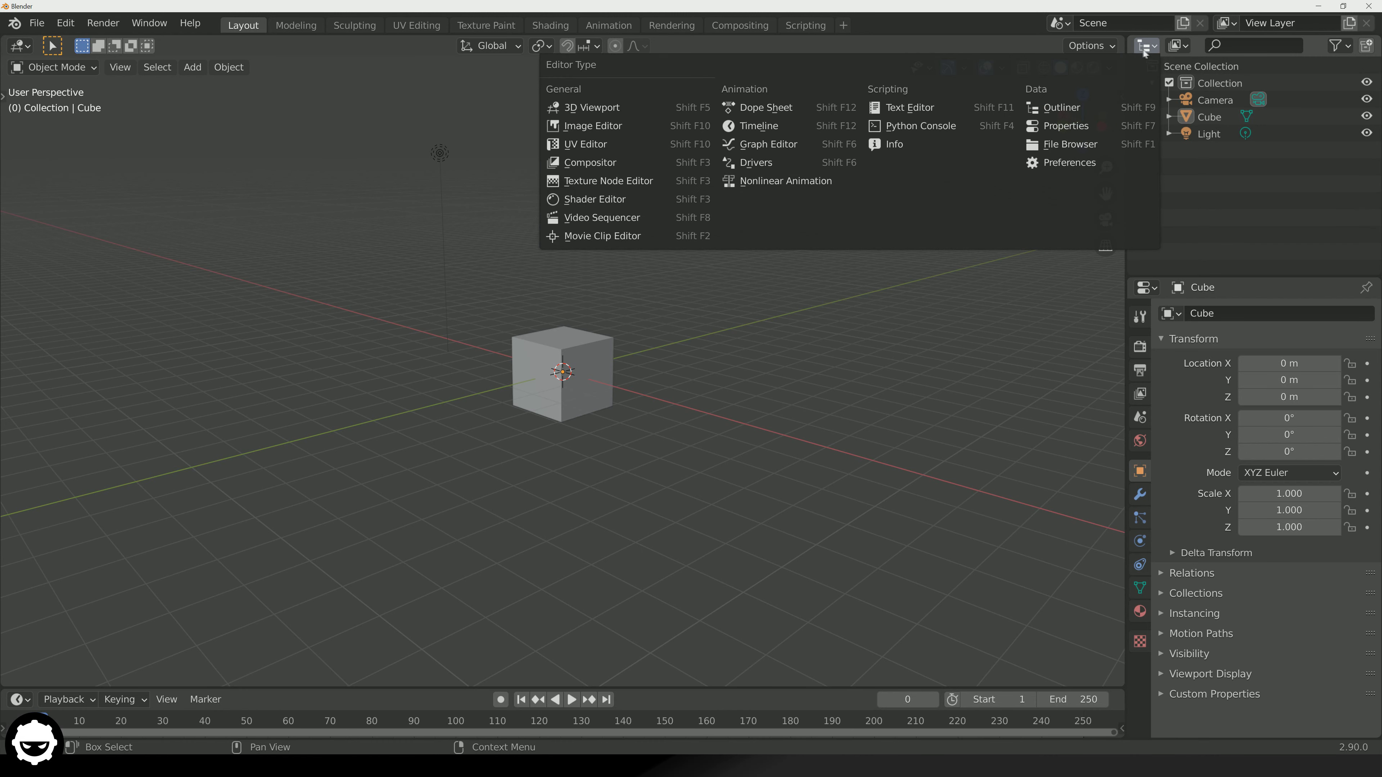
click(1070, 144)
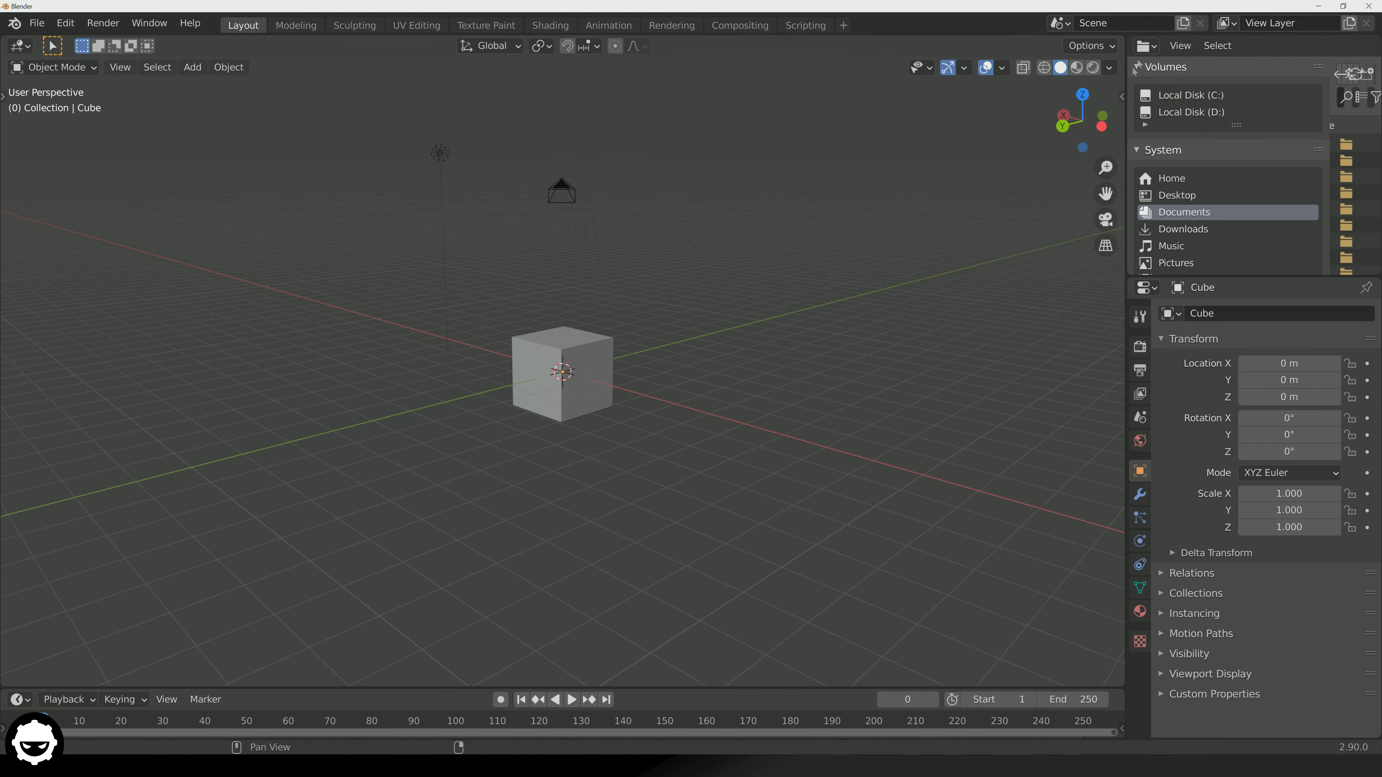
Switch that area from File Browser to an empty Text Editor
click(1143, 47)
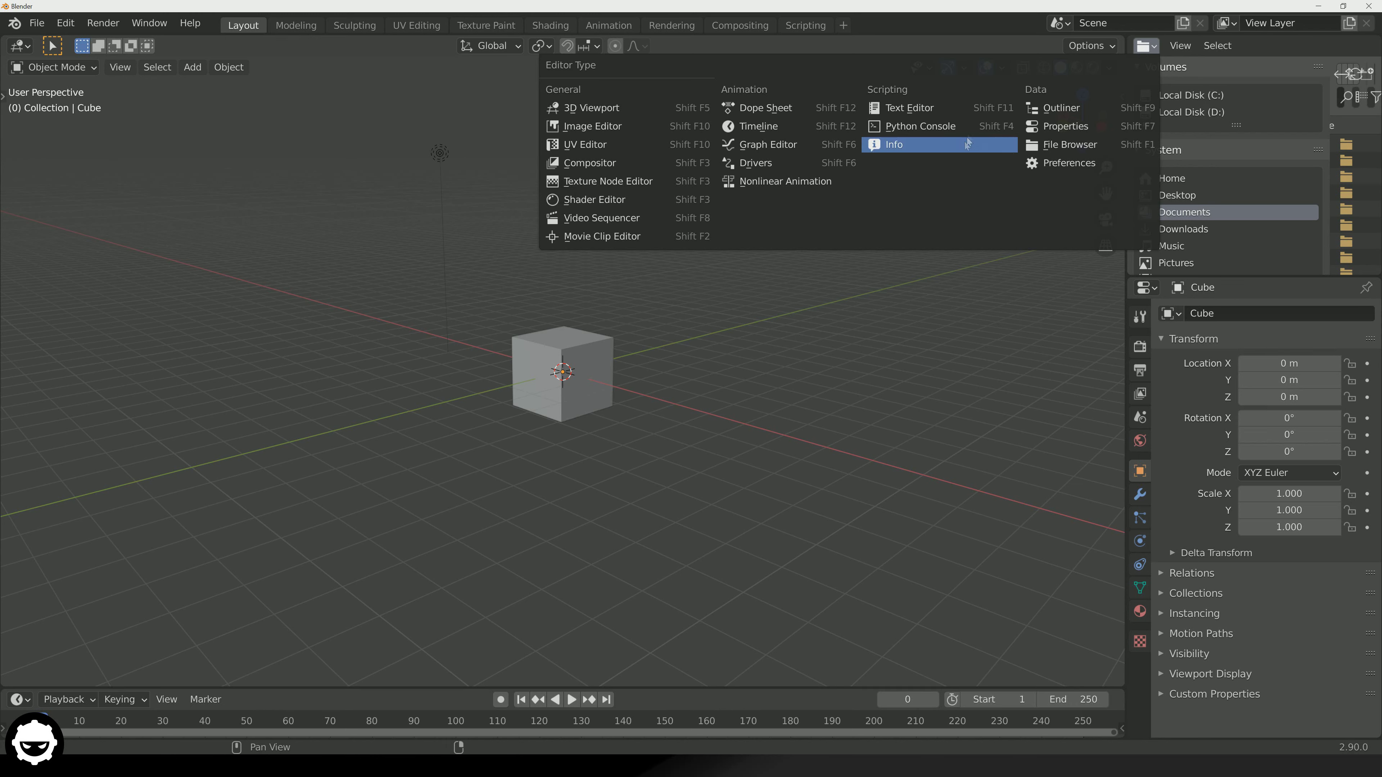
click(967, 112)
click(1147, 50)
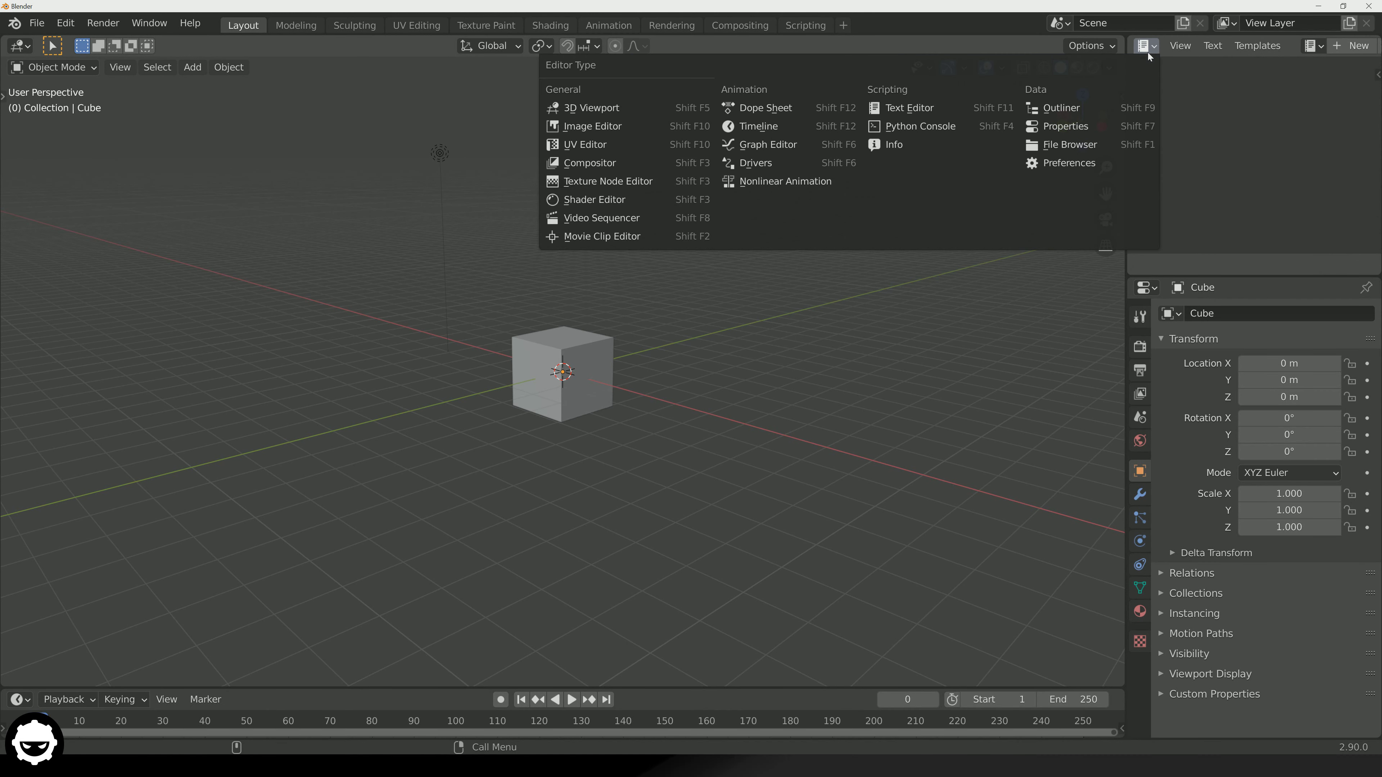
click(1146, 288)
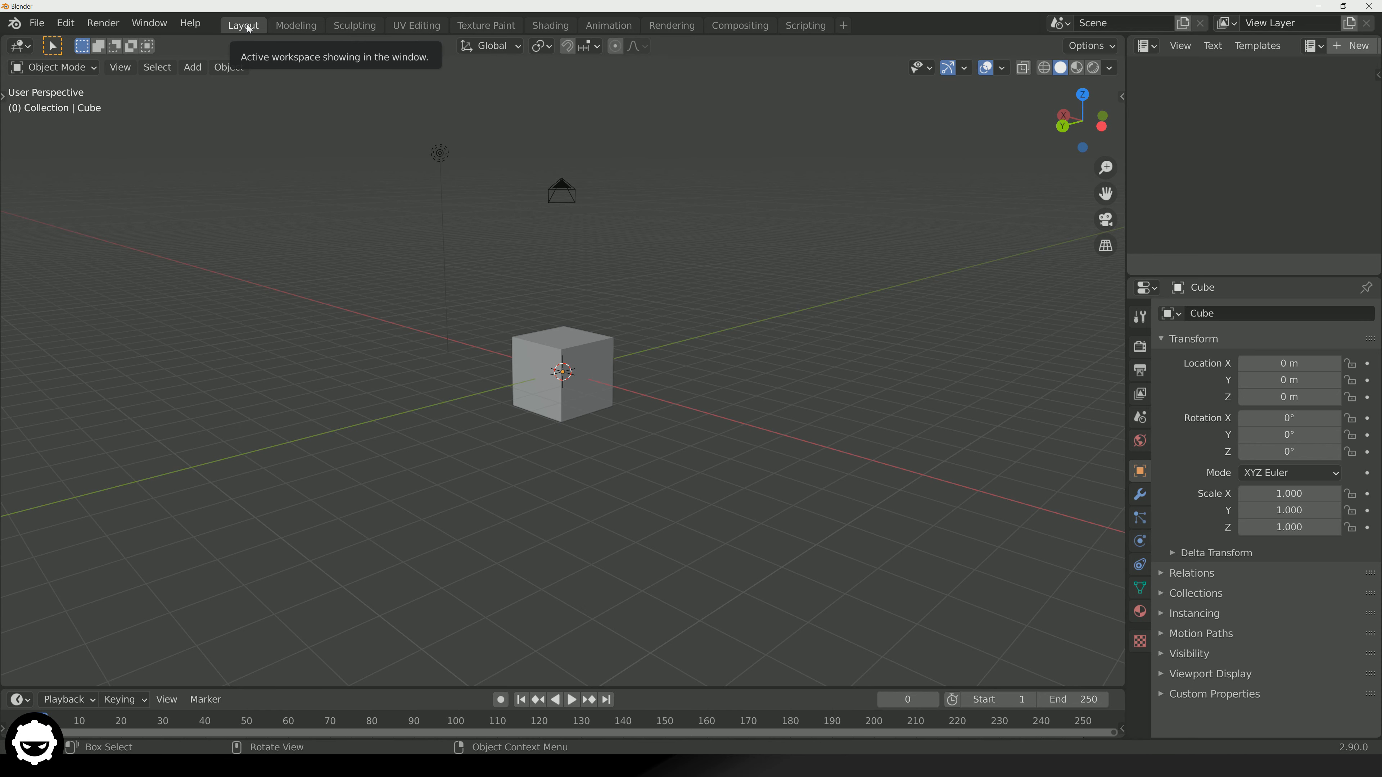
click(294, 26)
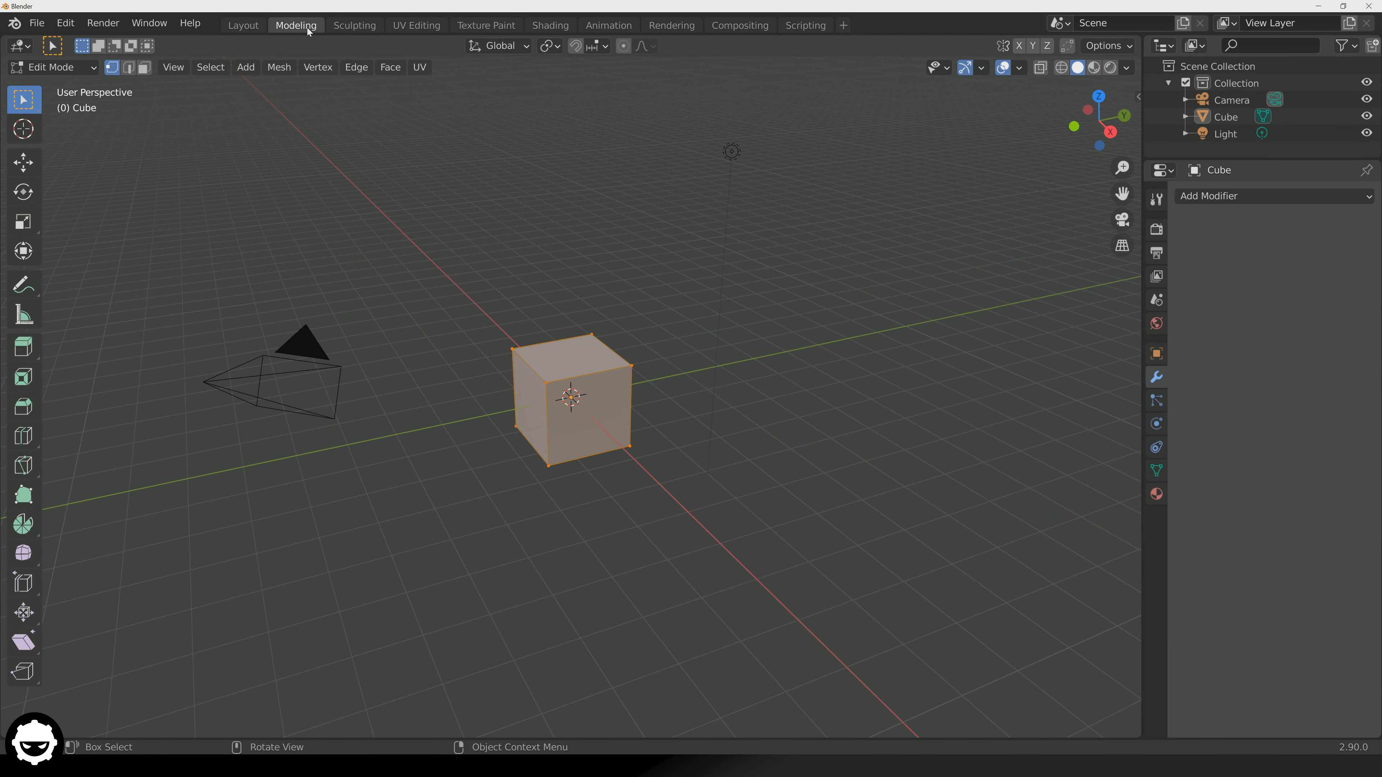
click(352, 27)
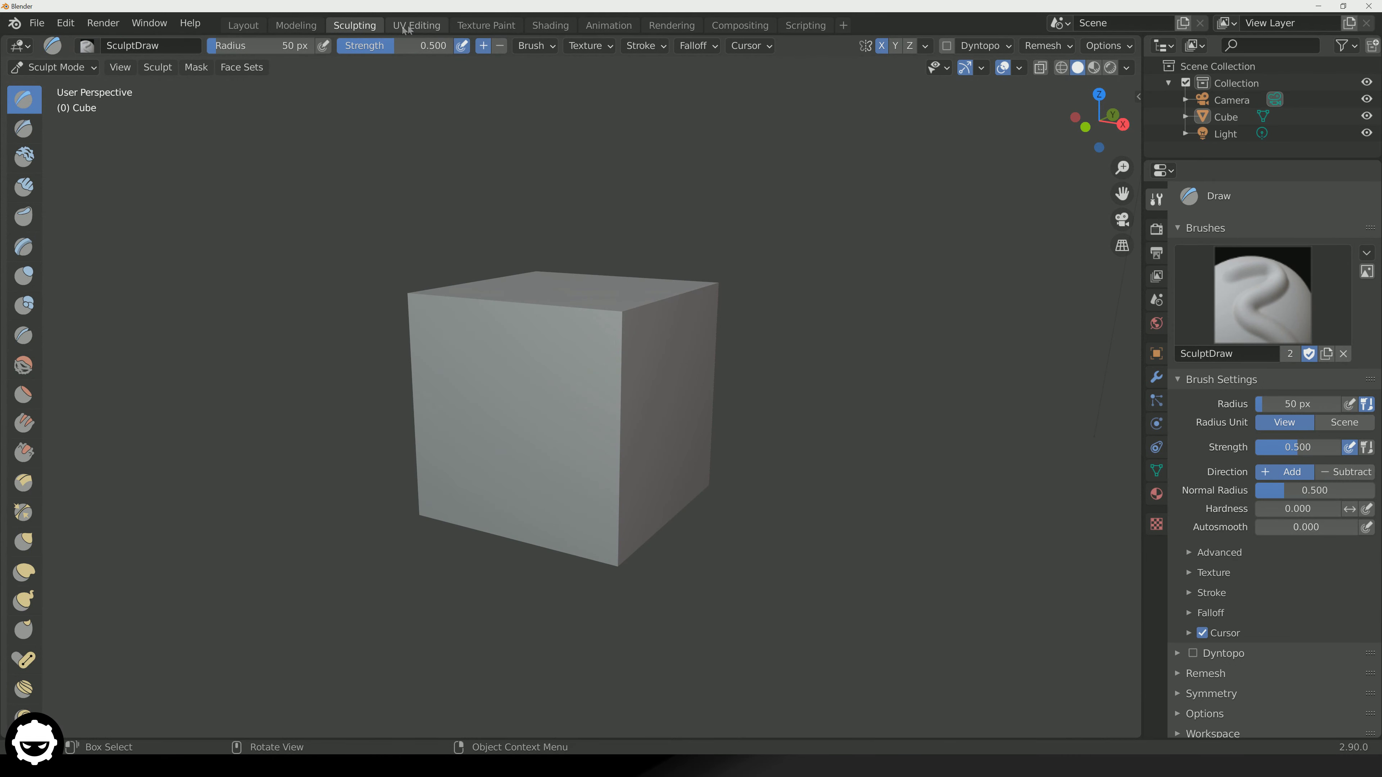
click(416, 26)
click(473, 28)
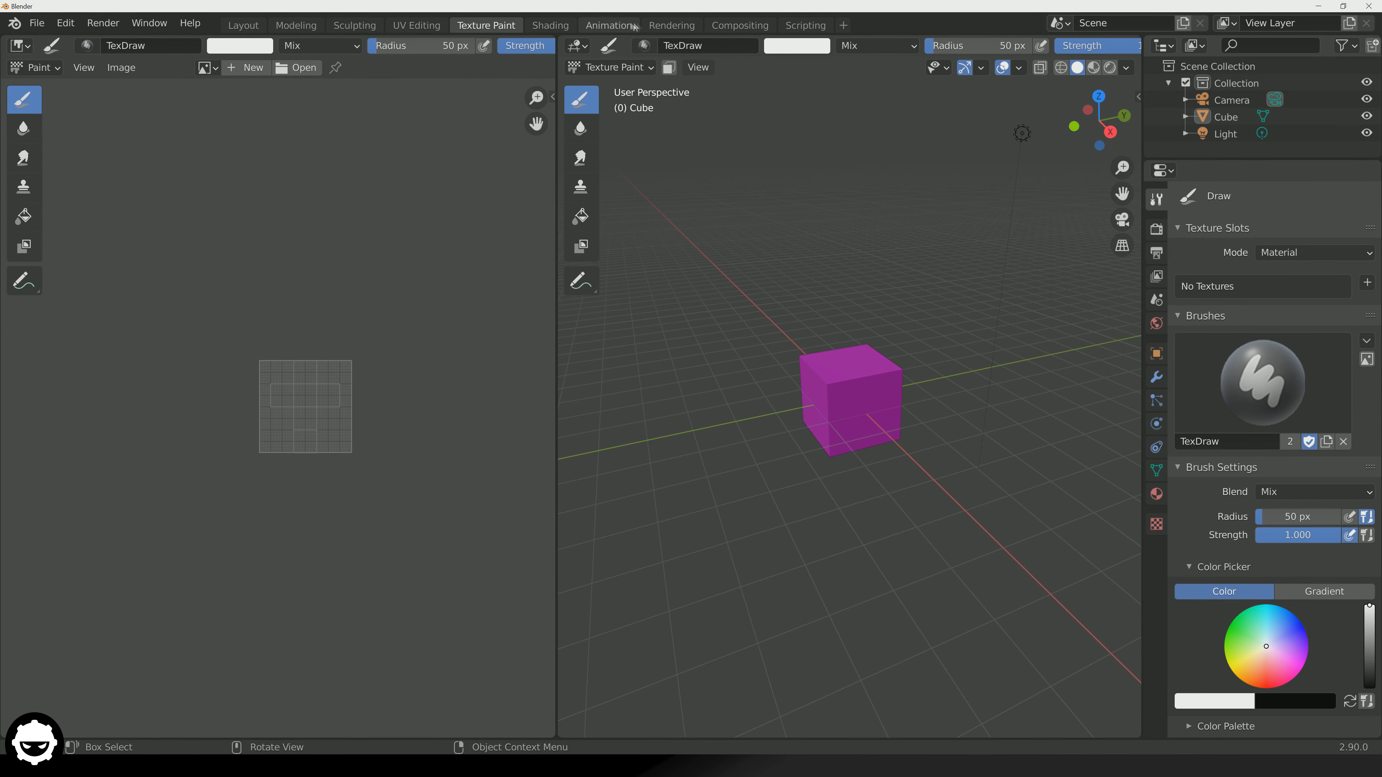
click(254, 30)
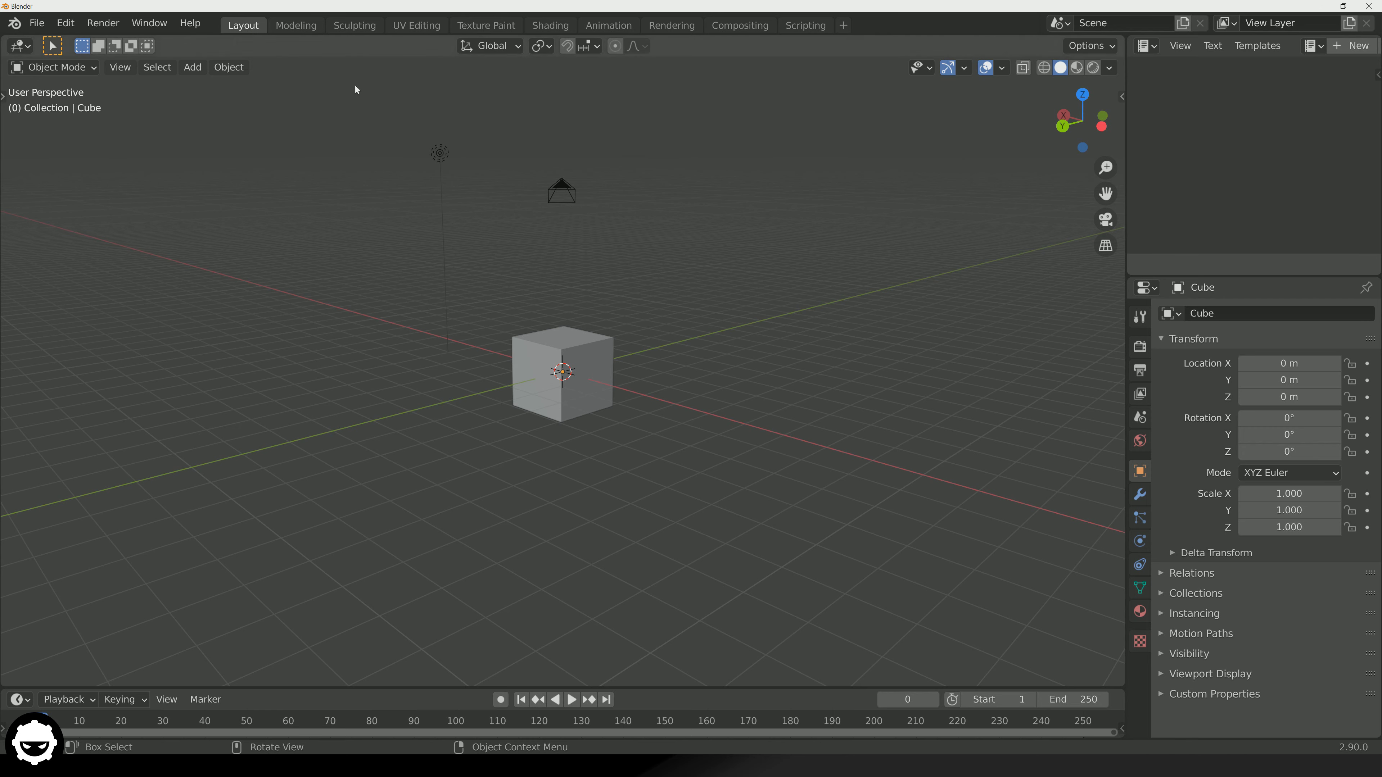
click(312, 28)
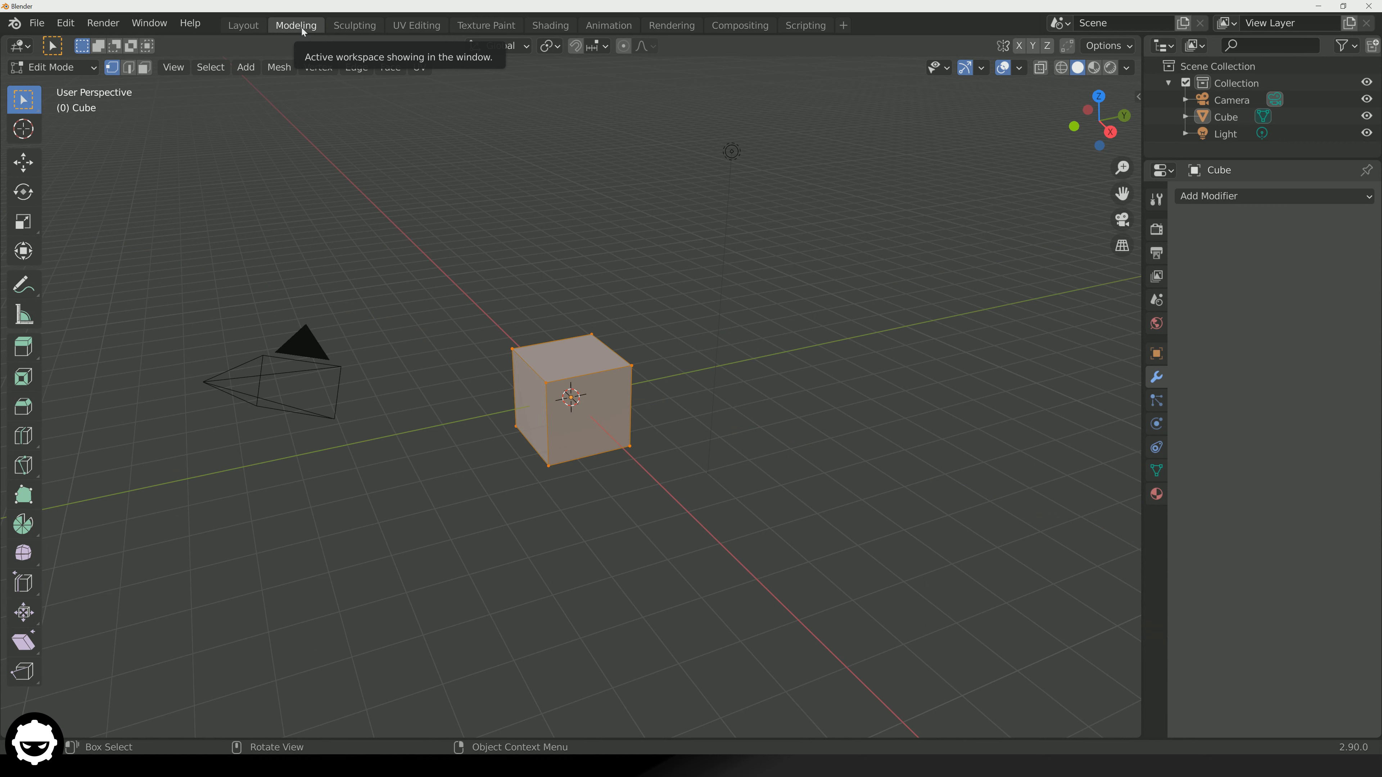
click(354, 26)
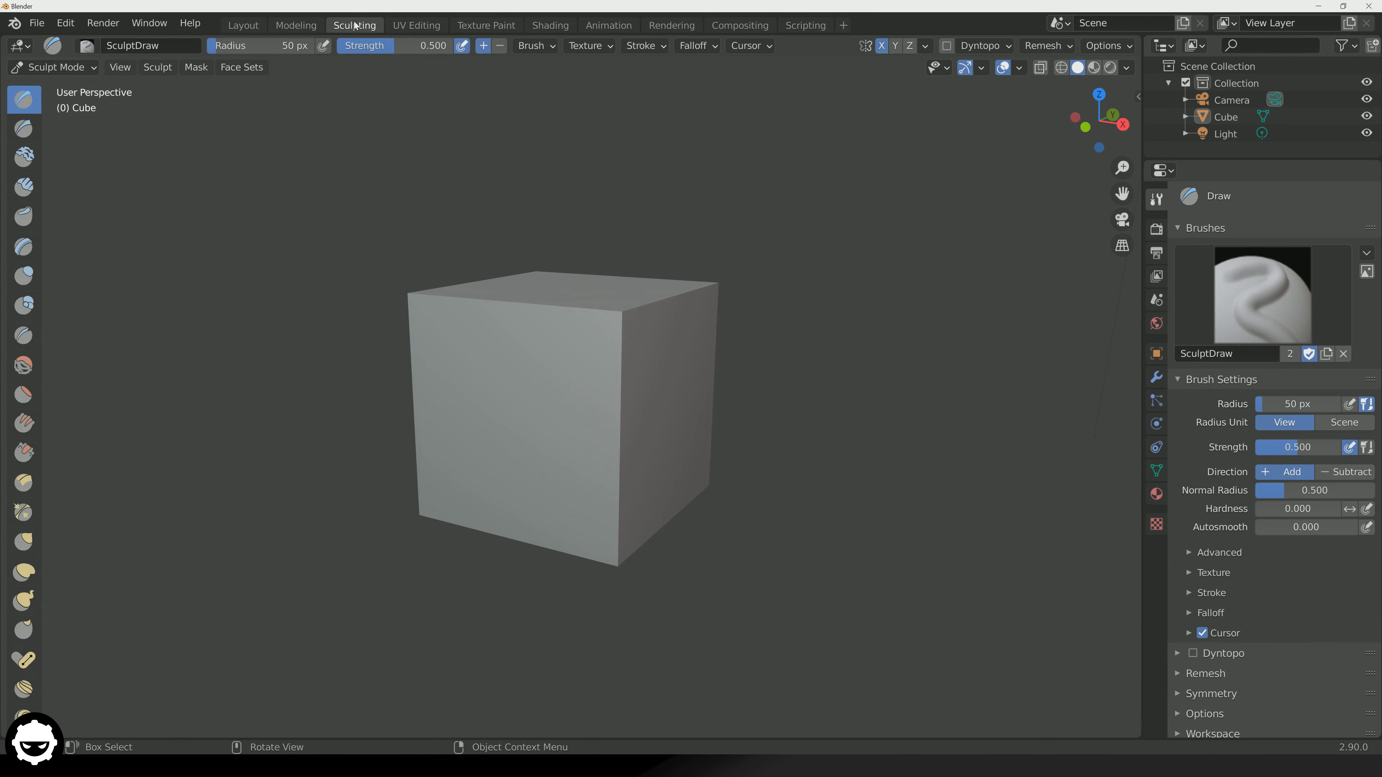
click(403, 29)
click(244, 28)
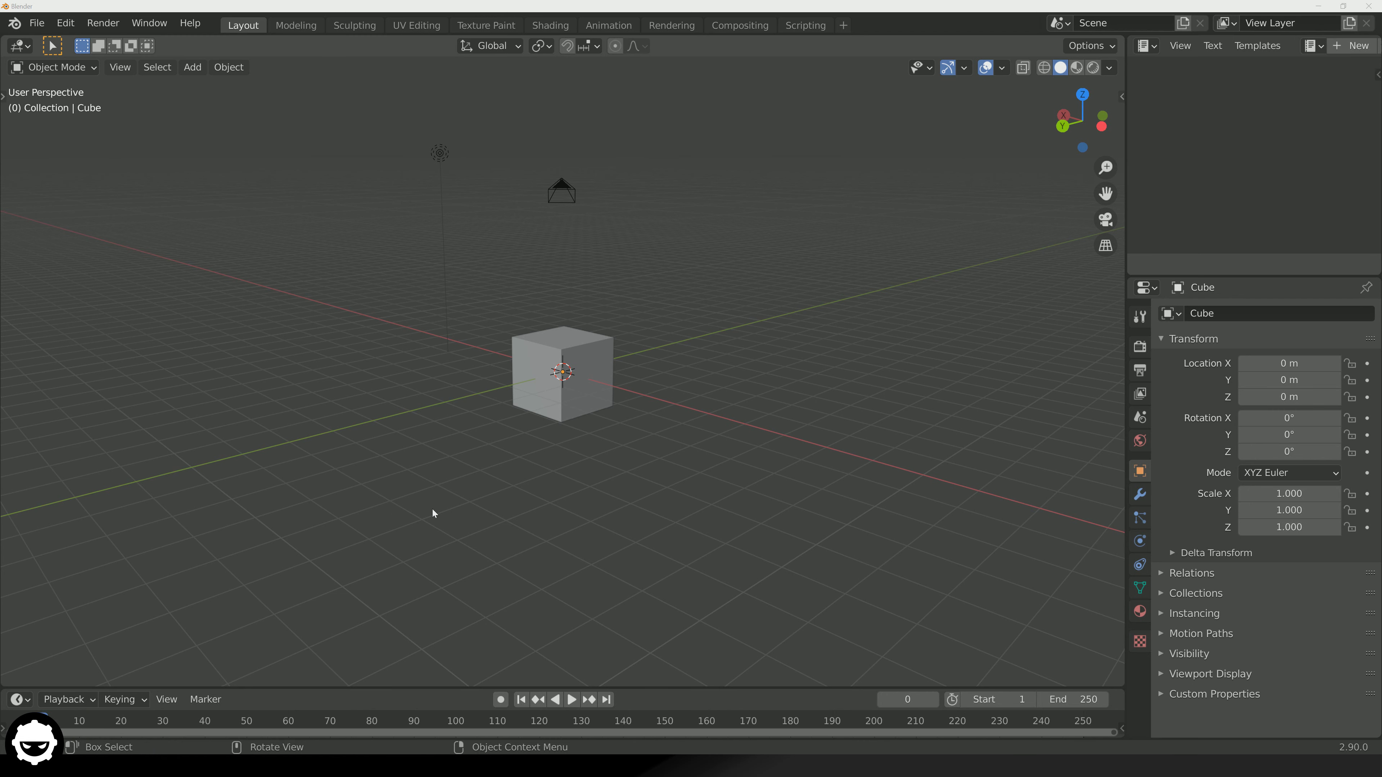
Select and deselect the cube, orbit the view, and bring up the cube's right-click context menu
click(590, 366)
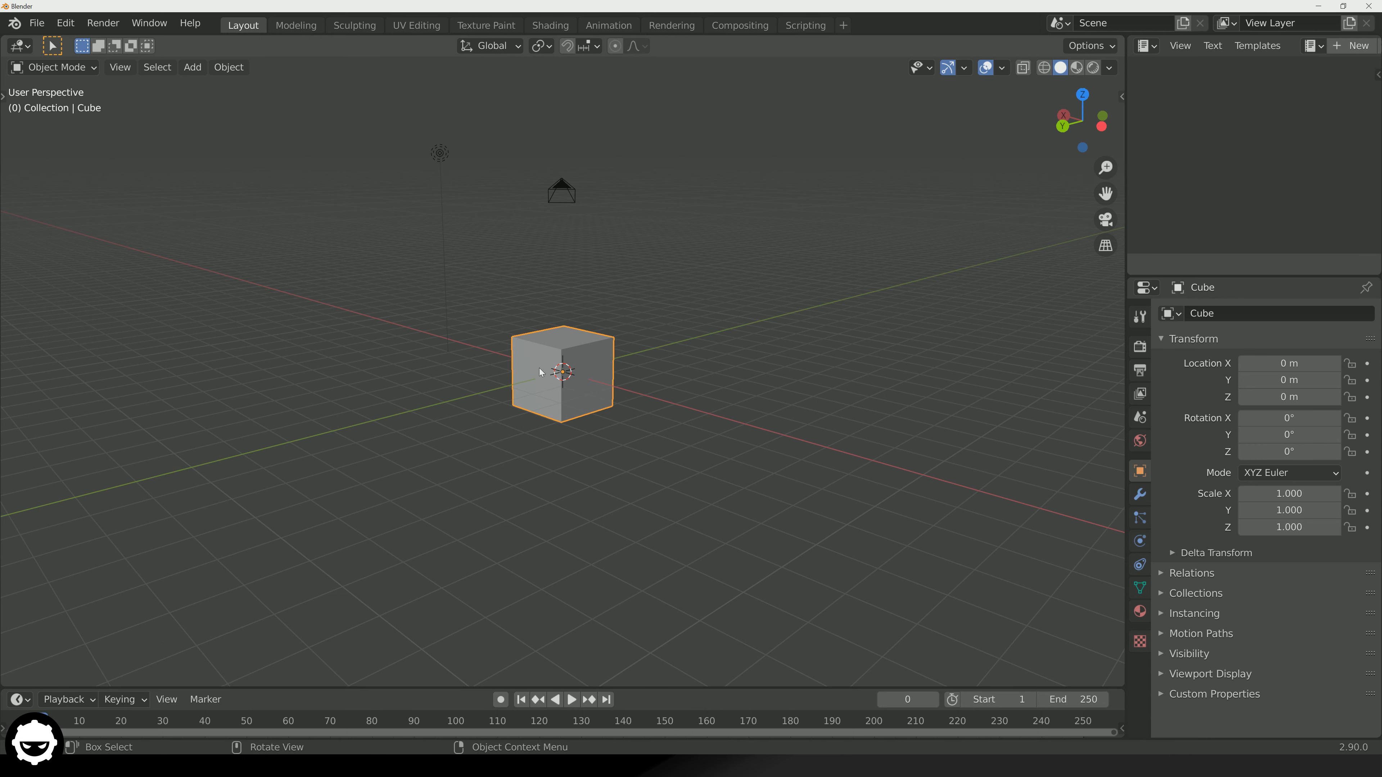
key(alt+a)
middle_drag(524, 376, 454, 375)
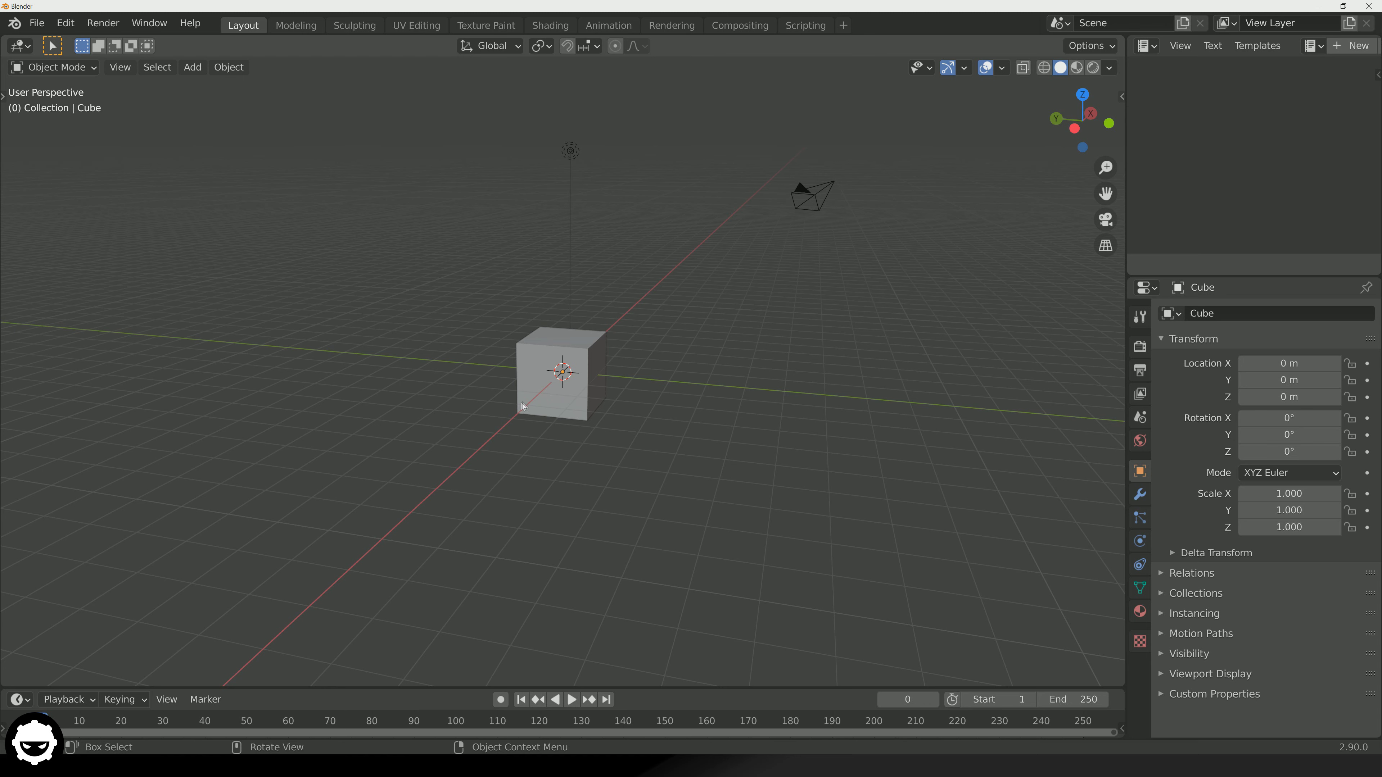
right_click(549, 370)
Select the cube and Shift+right-drag the 3D cursor beside its left face
key(shift)
click(528, 374)
key(shift)
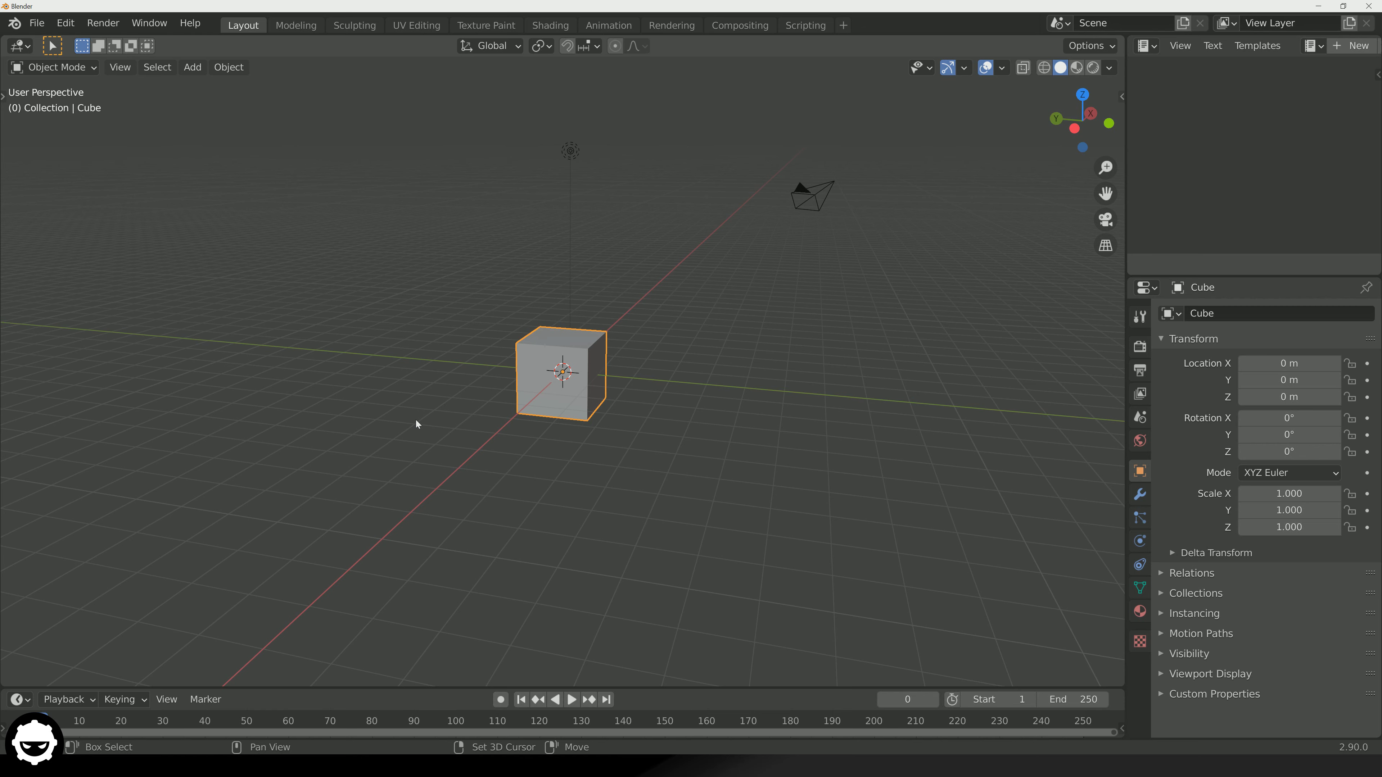
shift+right_drag(657, 395, 510, 381)
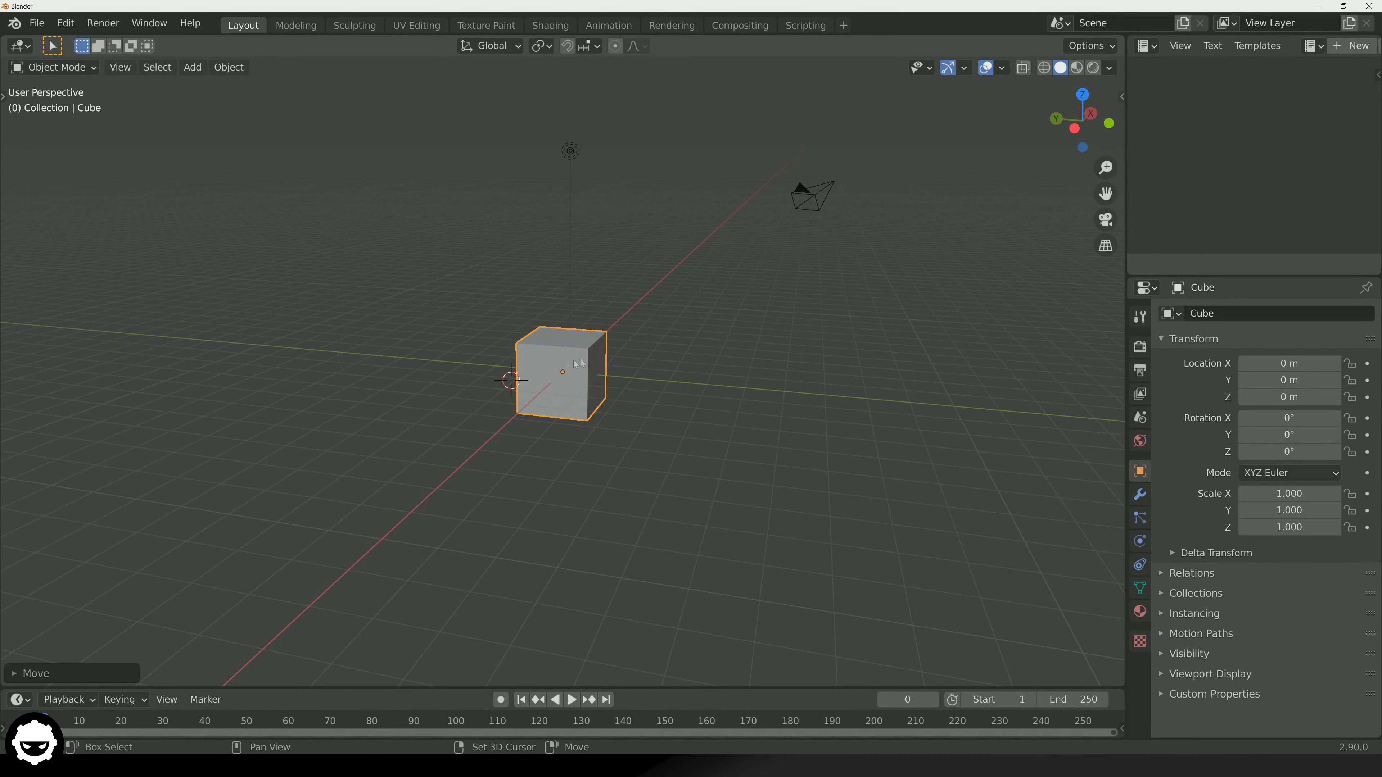